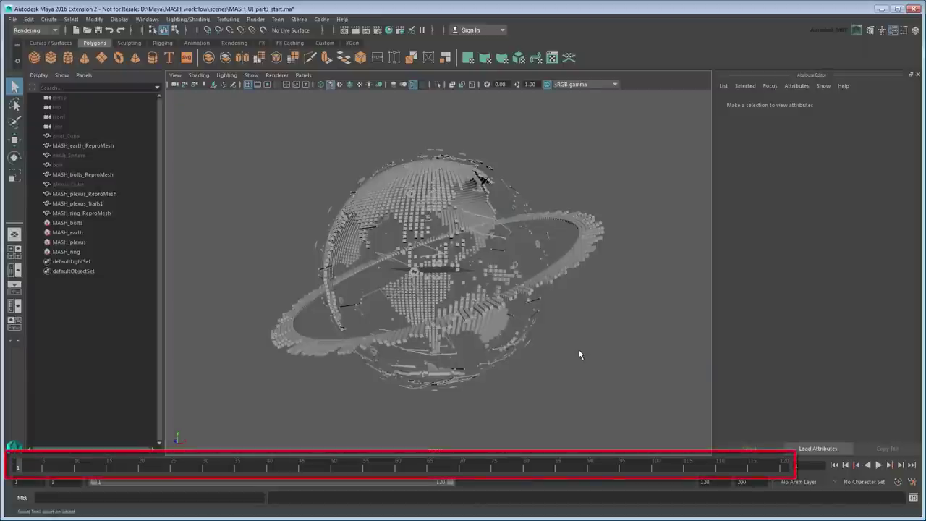
Keep the time slider playback speed at Real-time (24 fps) and close Preferences to save
{"action": "left_click", "coordinate": [912, 482]}
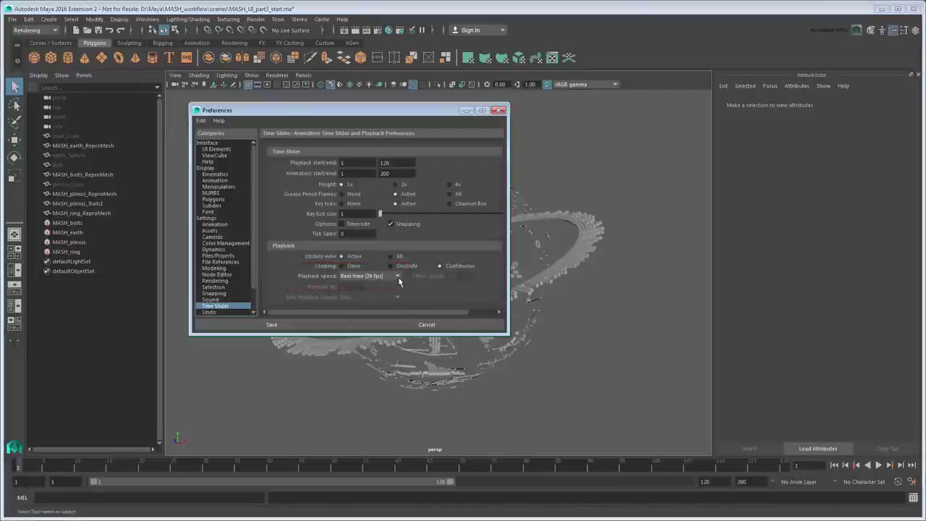
{"action": "left_click", "coordinate": [397, 277]}
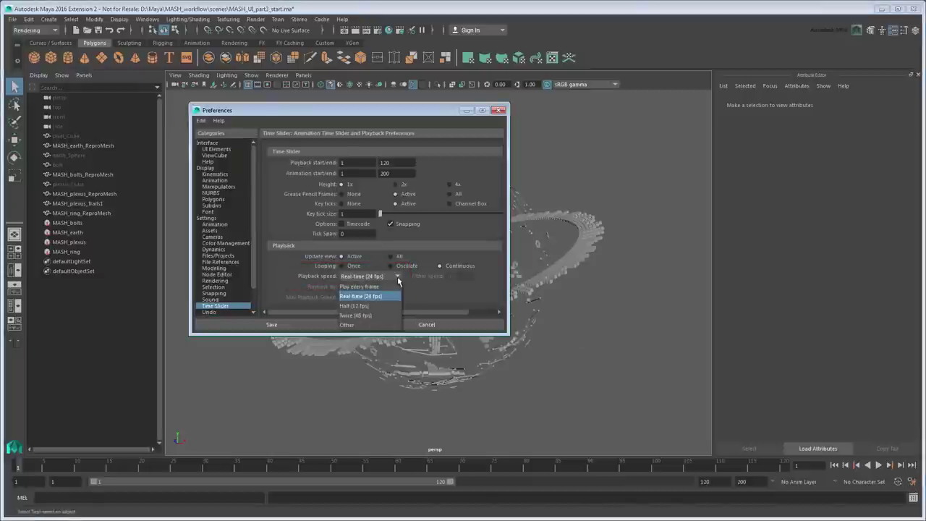
{"action": "left_click", "coordinate": [398, 281]}
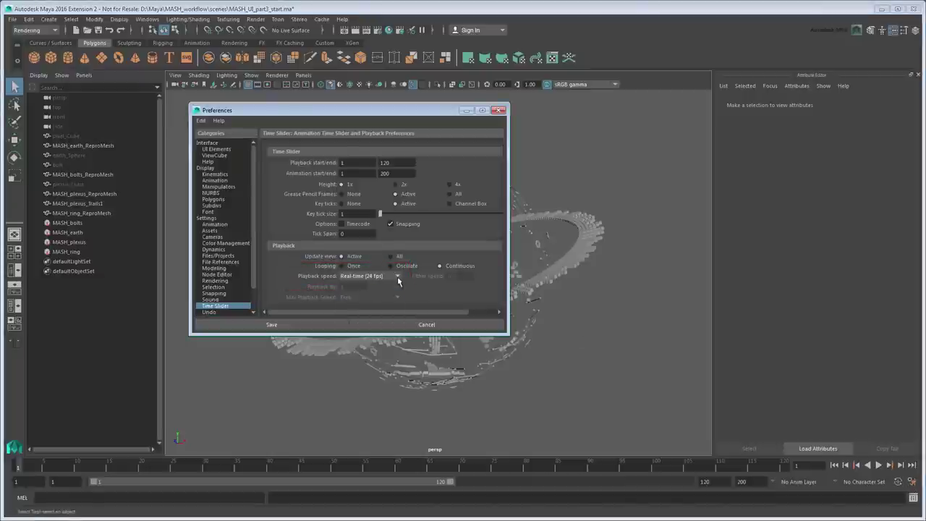
{"action": "left_click", "coordinate": [500, 110]}
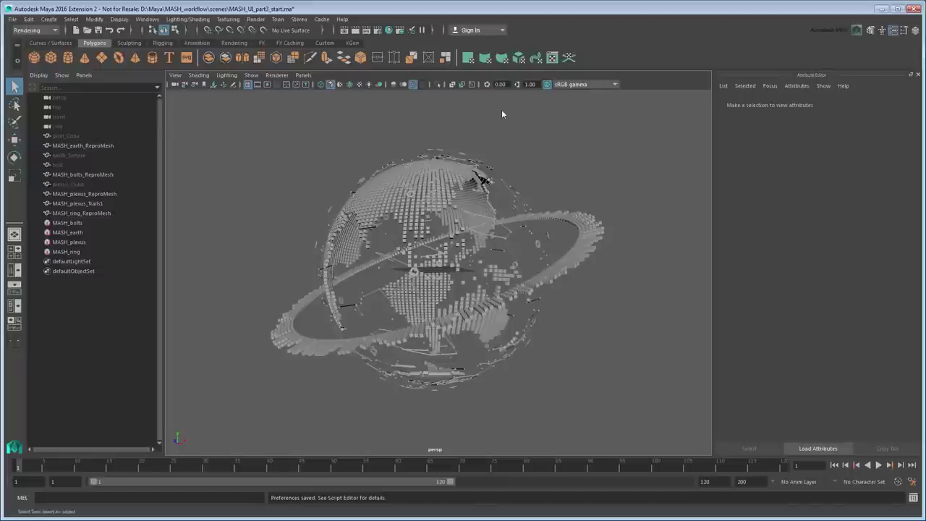
Add a Transform node to MASH_earth, try Y rotations of 90 and 150, then reset to 0
{"action": "left_click", "coordinate": [88, 233]}
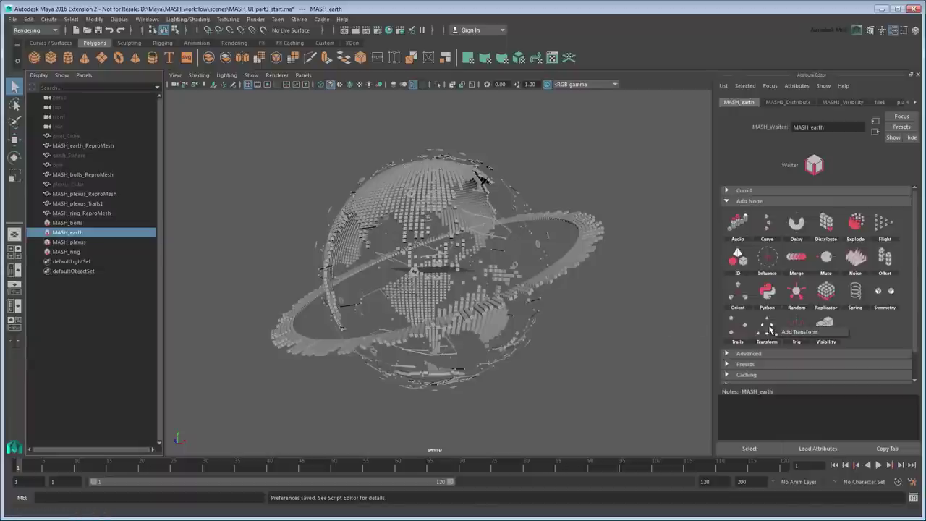
{"action": "left_click", "coordinate": [797, 339]}
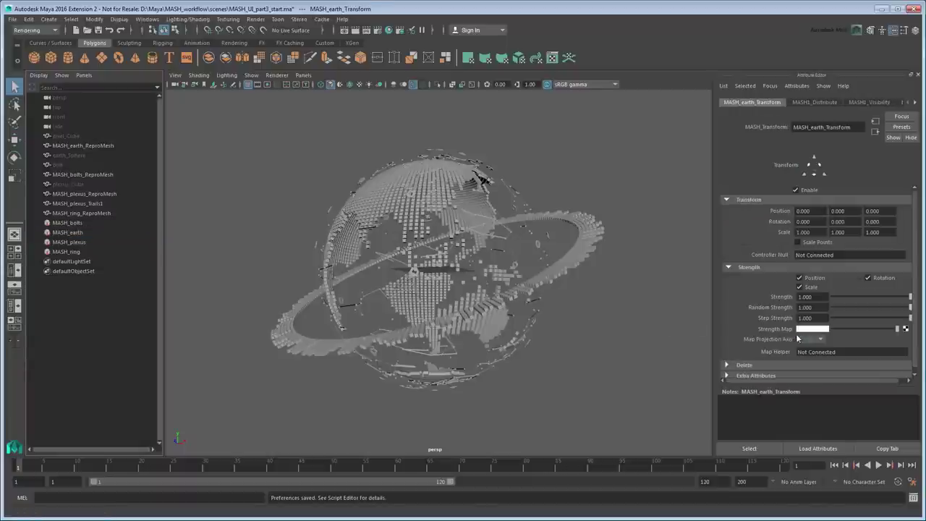
{"action": "left_click", "coordinate": [840, 223]}
{"action": "type", "text": "90"}
{"action": "key", "text": "Return"}
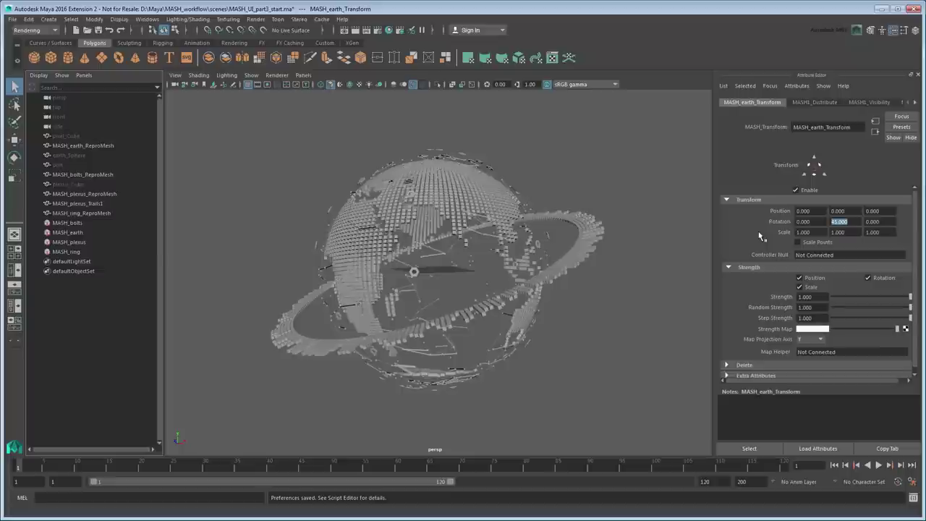
{"action": "key", "text": "Return"}
{"action": "type", "text": "150"}
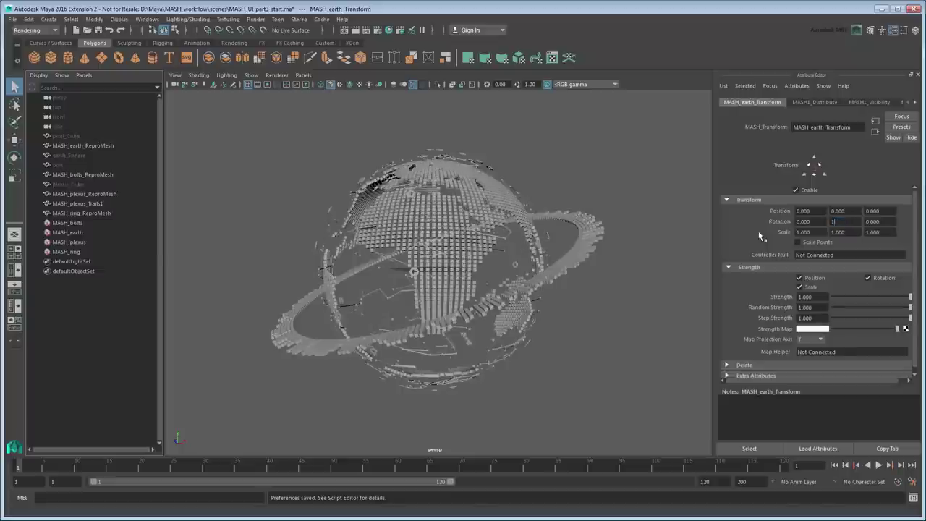
{"action": "key", "text": "Return"}
{"action": "type", "text": "0"}
{"action": "key", "text": "Return"}
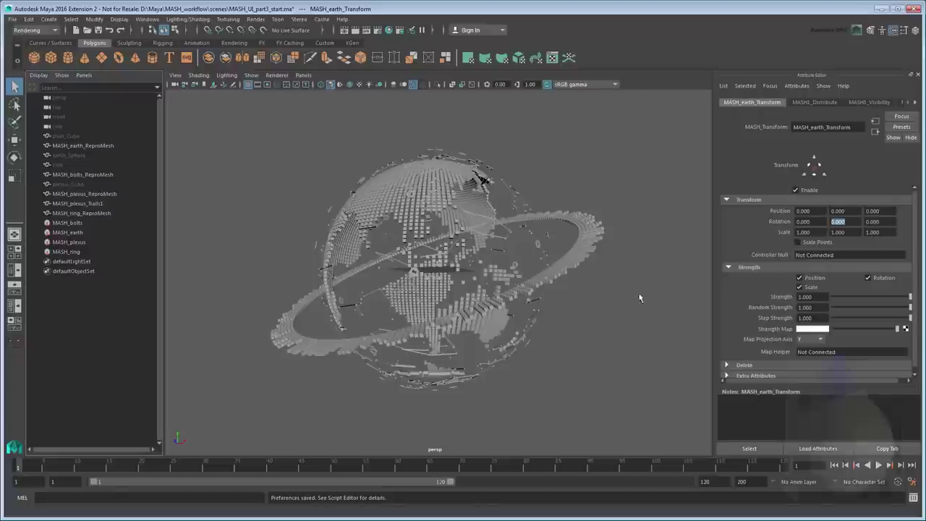
Key MASH_earth_Transform's Y rotation at 0 on frame 1 and 180 on frame 120, then preview
{"action": "right_click", "coordinate": [839, 222]}
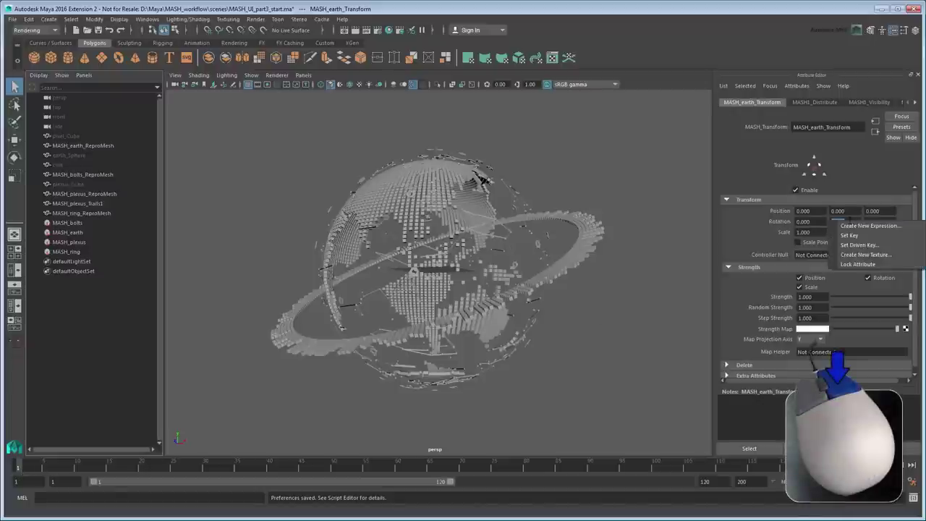
{"action": "left_click", "coordinate": [867, 235]}
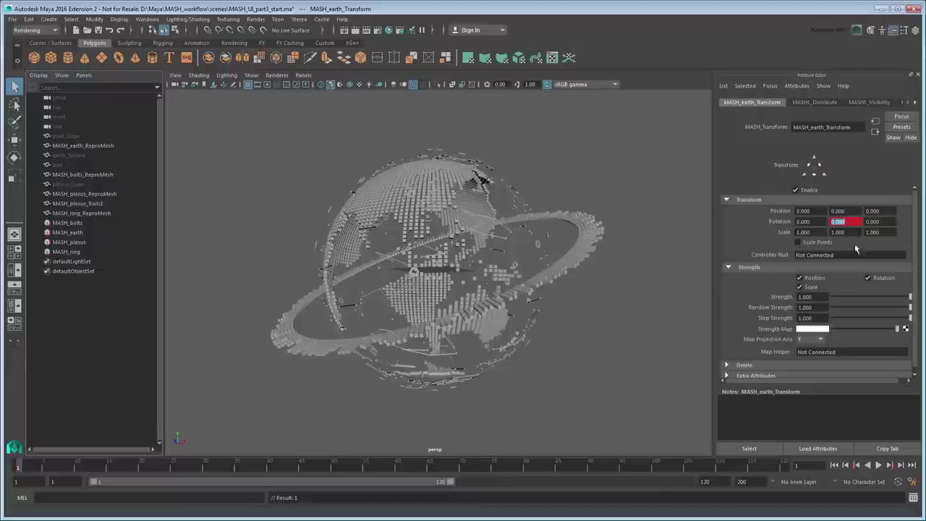
{"action": "left_click", "coordinate": [786, 467]}
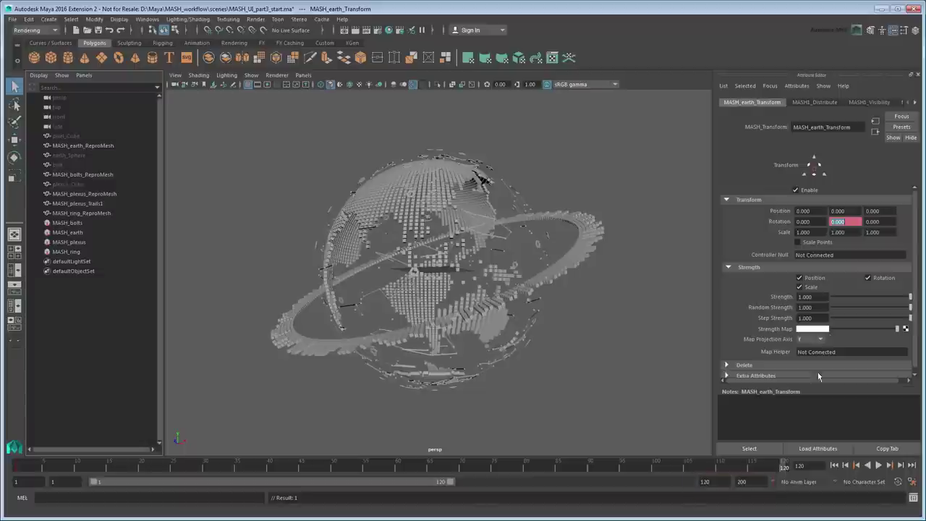
{"action": "type", "text": "180"}
{"action": "key", "text": "Return"}
{"action": "right_click", "coordinate": [837, 222]}
{"action": "left_click", "coordinate": [838, 239]}
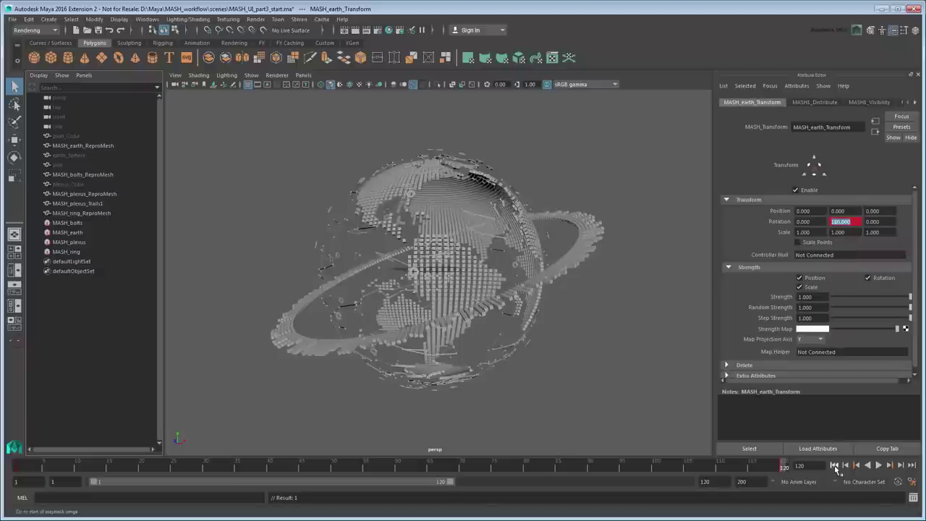
{"action": "left_click", "coordinate": [855, 467]}
{"action": "left_click", "coordinate": [879, 465]}
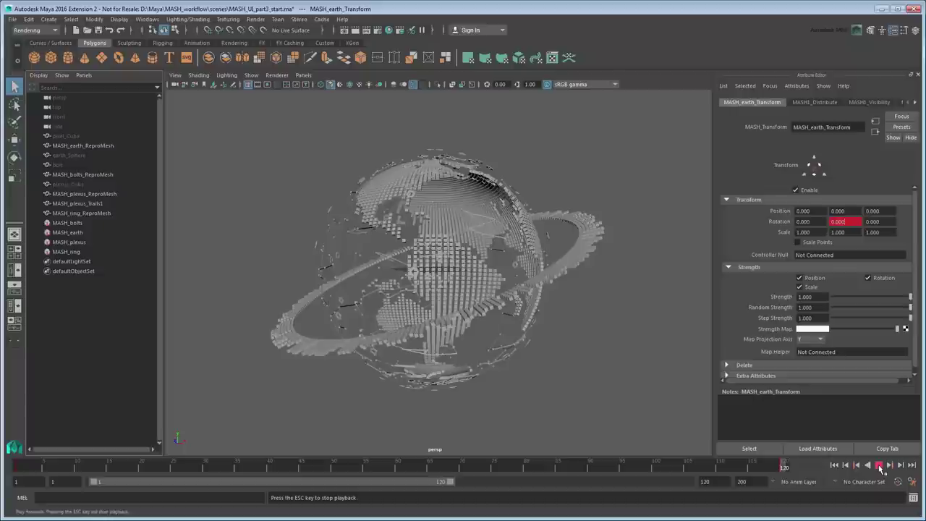
In the Graph Editor, frame and select the earth's Y-rotation curve and make its tangents linear
{"action": "left_click", "coordinate": [879, 465]}
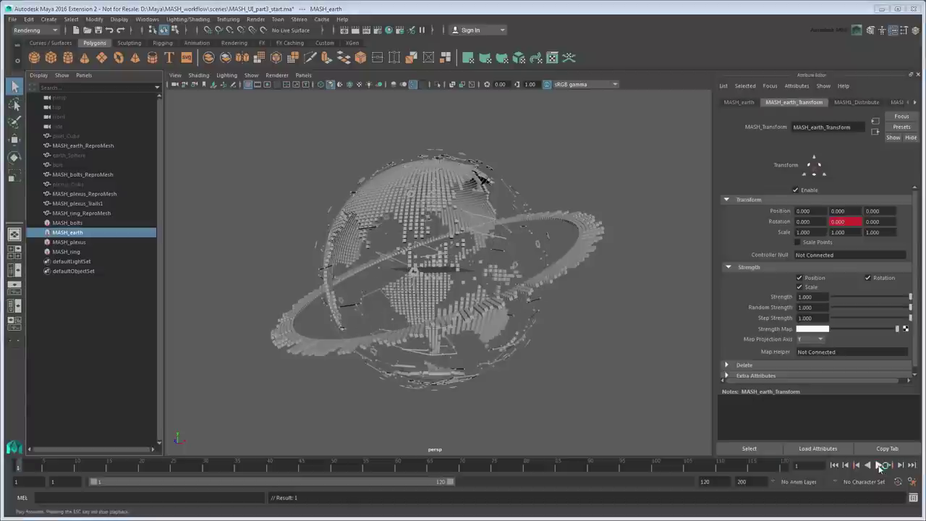
{"action": "left_click", "coordinate": [153, 23]}
{"action": "mouse_move", "coordinate": [182, 42]}
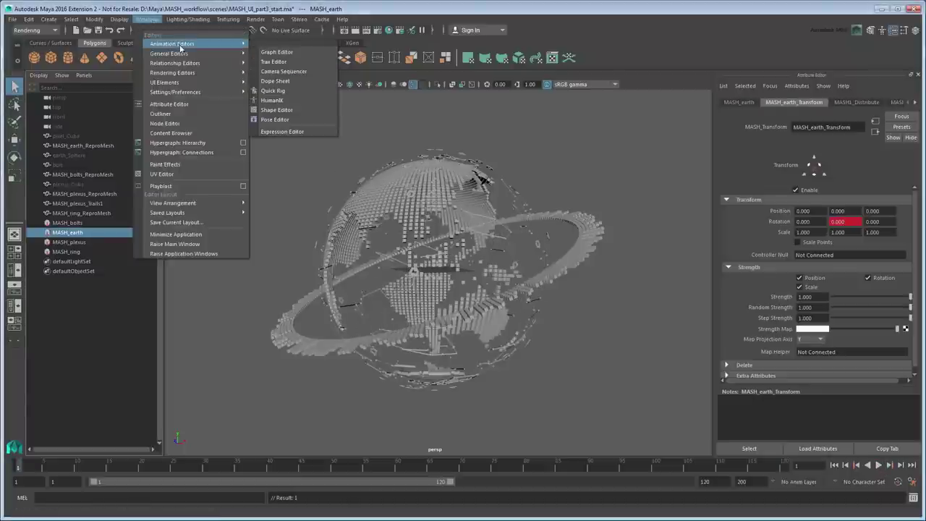
{"action": "left_click", "coordinate": [308, 54]}
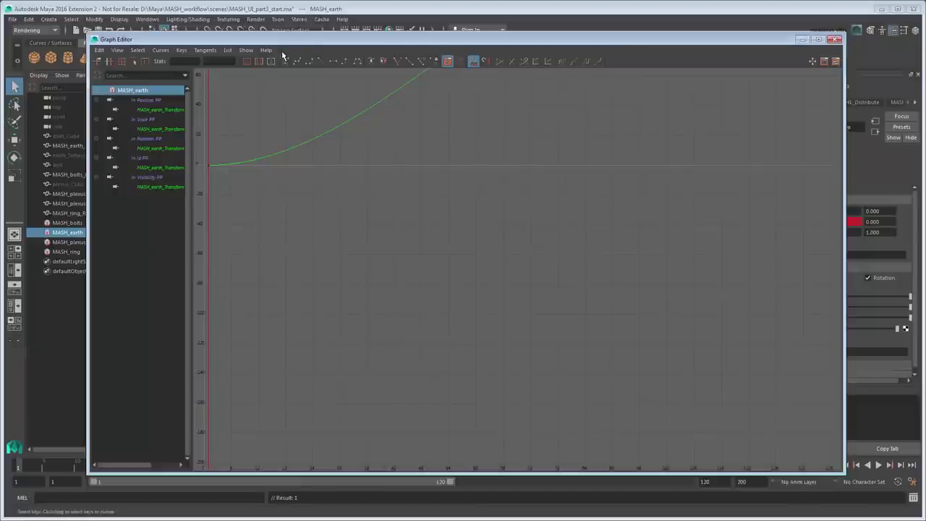
{"action": "key", "text": "f"}
{"action": "key", "text": "f"}
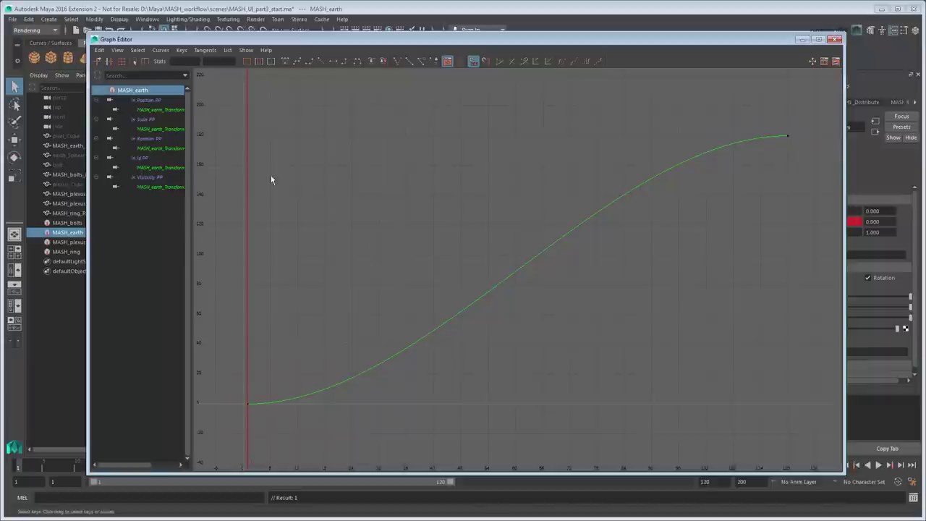
{"action": "mouse_move", "coordinate": [205, 84]}
{"action": "left_mouse_down"}
{"action": "mouse_move", "coordinate": [869, 396]}
{"action": "mouse_move", "coordinate": [825, 453]}
{"action": "left_mouse_up"}
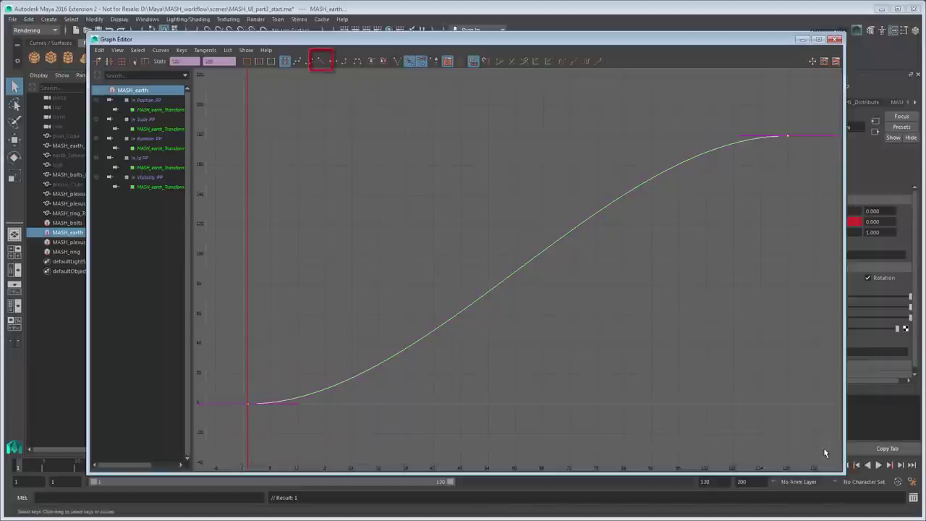
{"action": "left_click", "coordinate": [323, 61]}
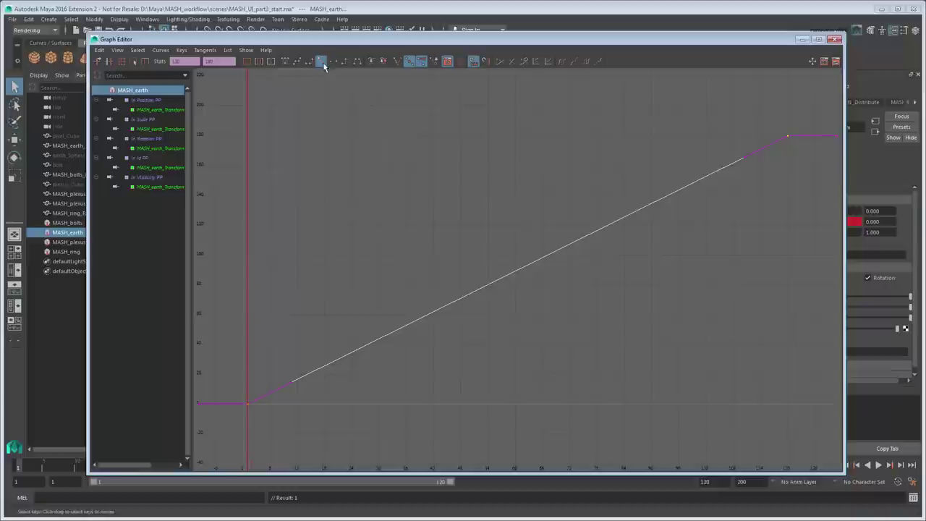
{"action": "left_click", "coordinate": [325, 106]}
Preview the constant spin, then set MASH_earth_Transform's X rotation to -5 to tilt the globe
{"action": "left_click", "coordinate": [836, 39]}
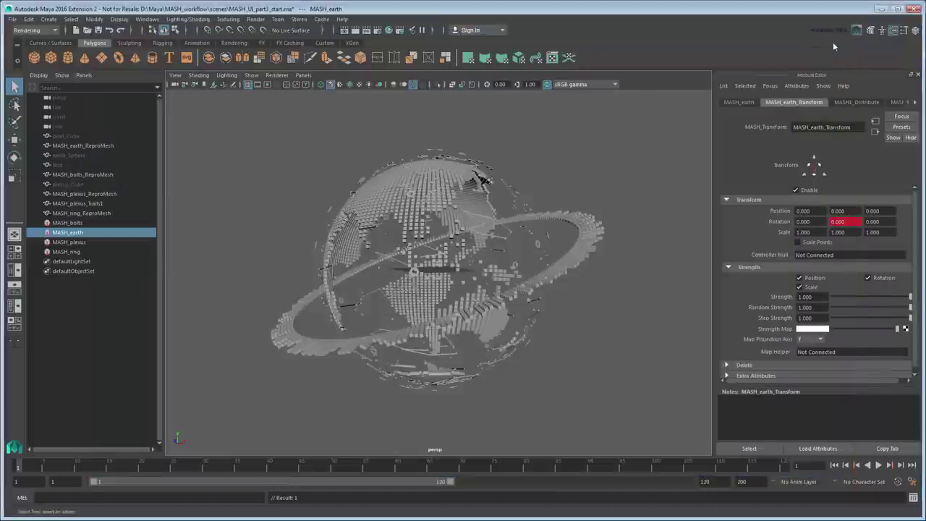
{"action": "left_click", "coordinate": [868, 277]}
{"action": "left_click", "coordinate": [879, 466]}
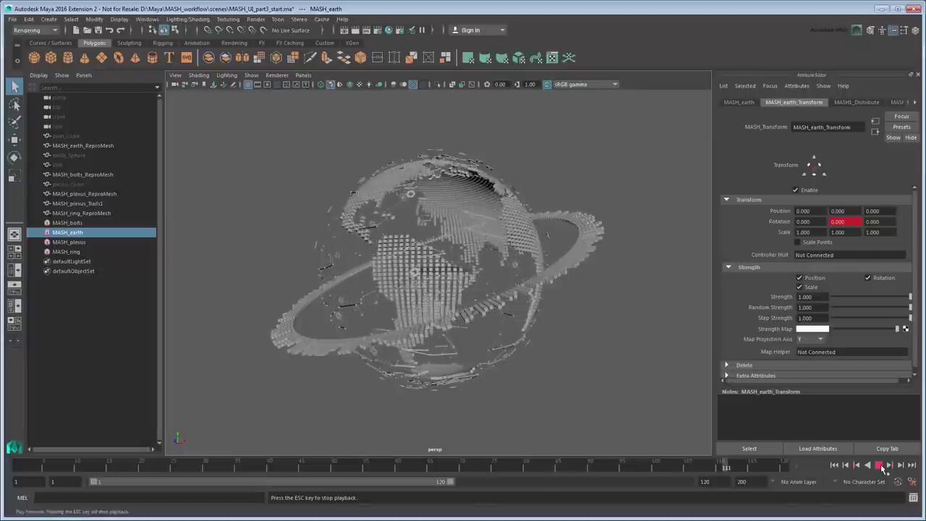
{"action": "left_click", "coordinate": [879, 465]}
{"action": "left_click", "coordinate": [834, 466]}
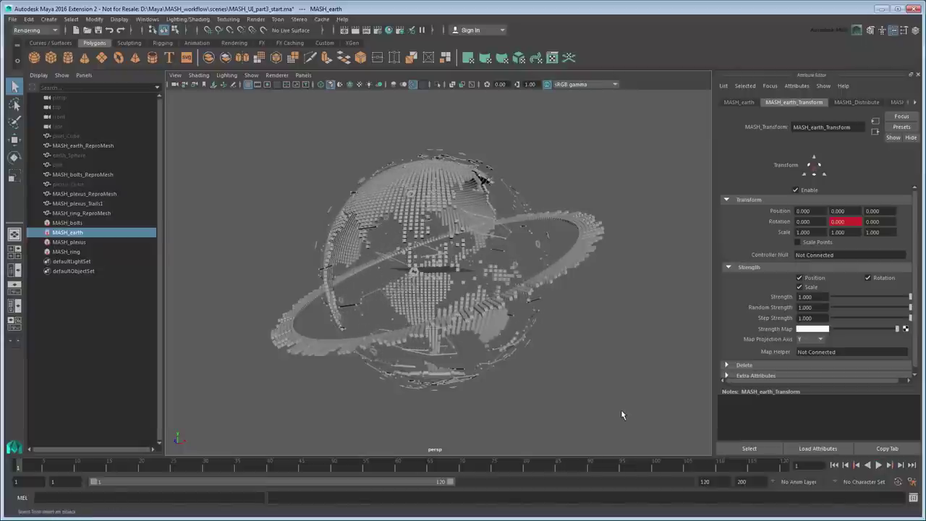
{"action": "left_click", "coordinate": [804, 221]}
{"action": "left_click_drag", "start_coordinate": [803, 222], "coordinate": [739, 240], "text": "ctrl"}
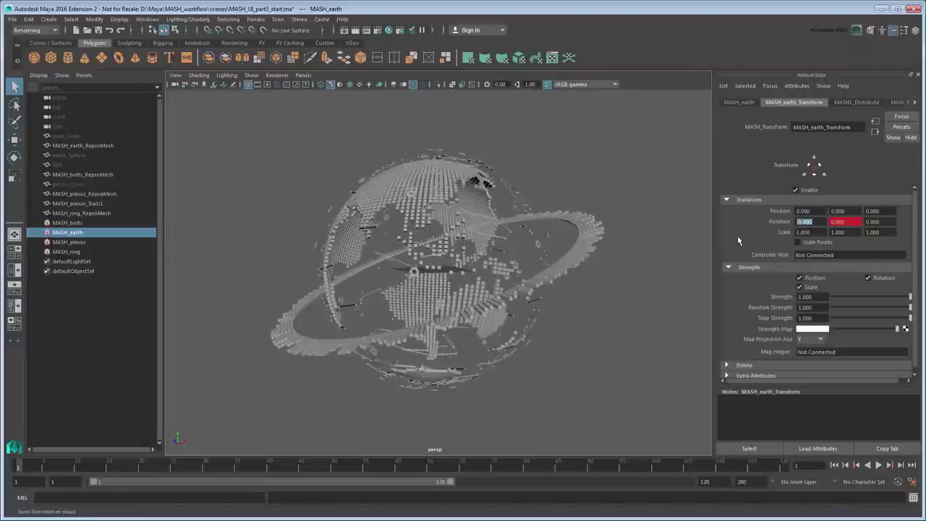
{"action": "left_click_drag", "start_coordinate": [519, 392], "coordinate": [621, 395], "text": "alt"}
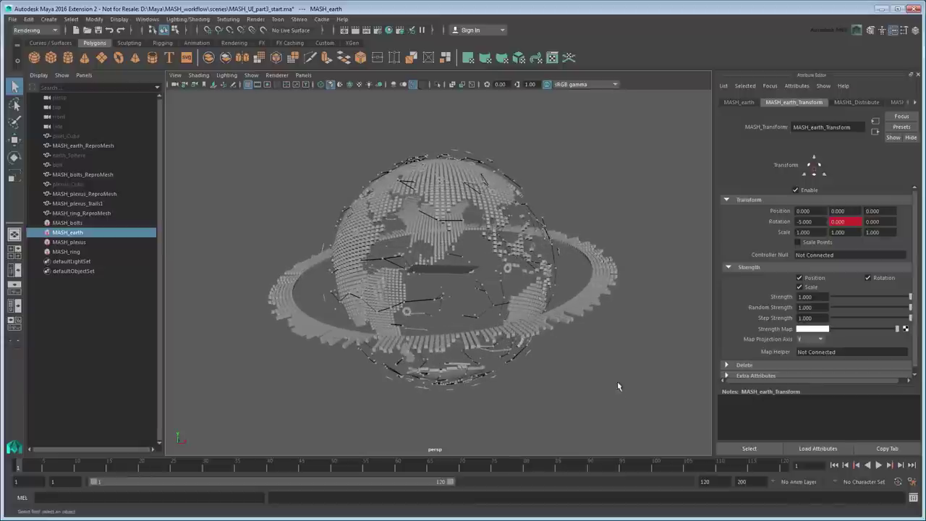
Add a Transform node to MASH_plexus and key its Y rotation at 0 and 180
{"action": "left_click", "coordinate": [73, 242]}
{"action": "left_click", "coordinate": [786, 326]}
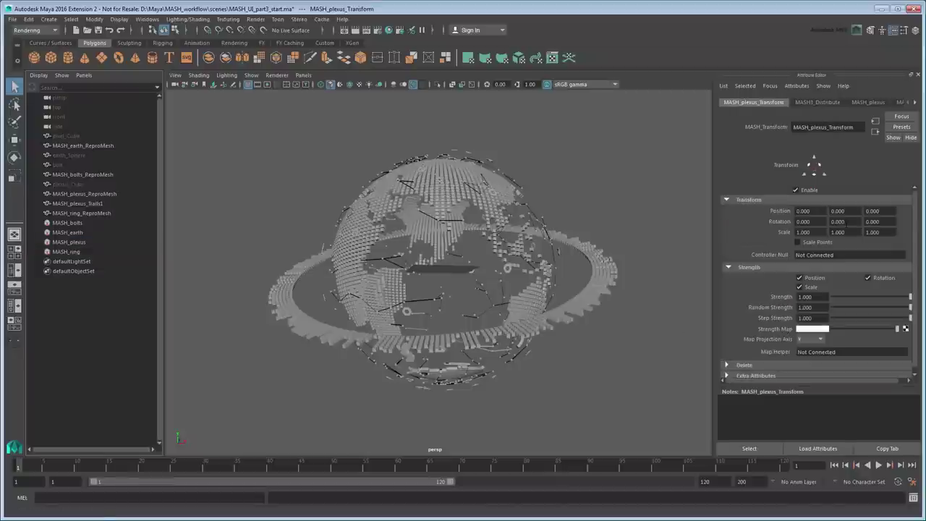
{"action": "right_click", "coordinate": [846, 221]}
{"action": "type", "text": "180"}
{"action": "key", "text": "Return"}
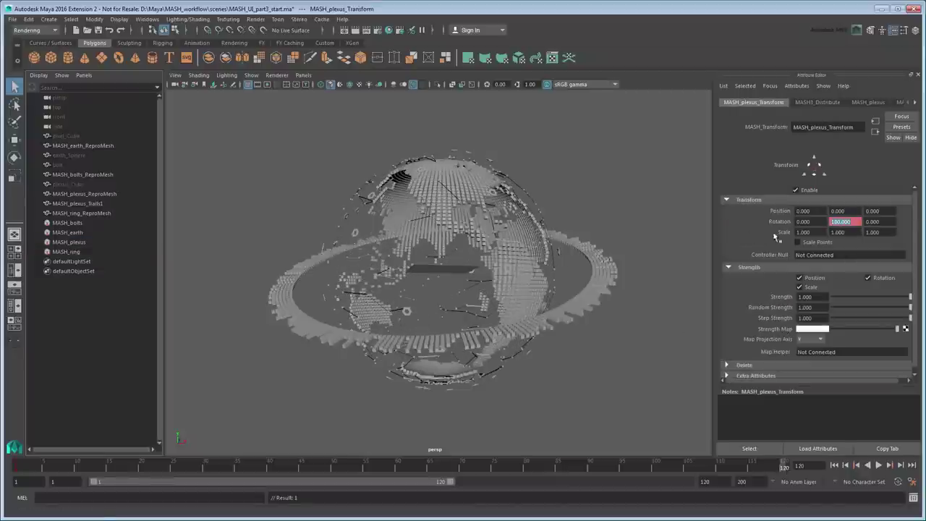
{"action": "right_click", "coordinate": [778, 222]}
{"action": "left_click", "coordinate": [837, 233]}
Open the Graph Editor for the plexus rotation and play back to preview both spins
{"action": "left_click", "coordinate": [147, 19]}
{"action": "mouse_move", "coordinate": [188, 43]}
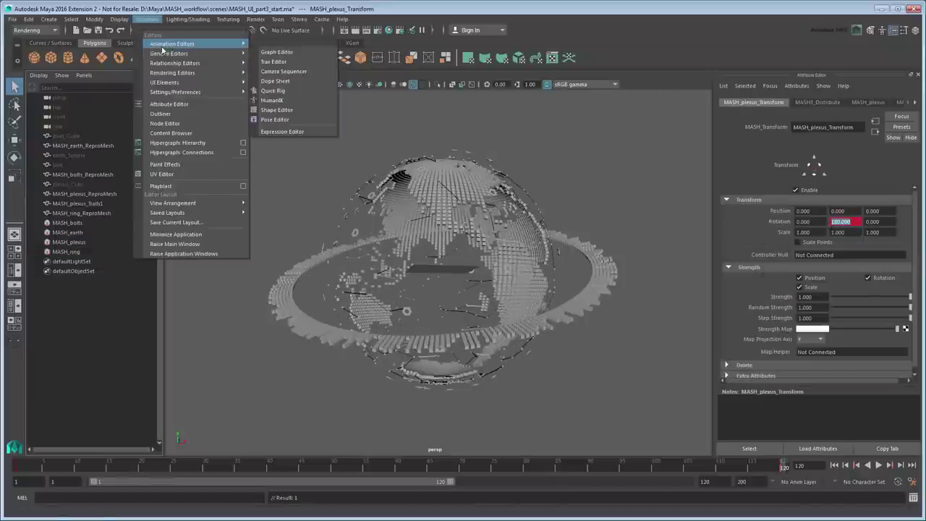
{"action": "left_click", "coordinate": [290, 55]}
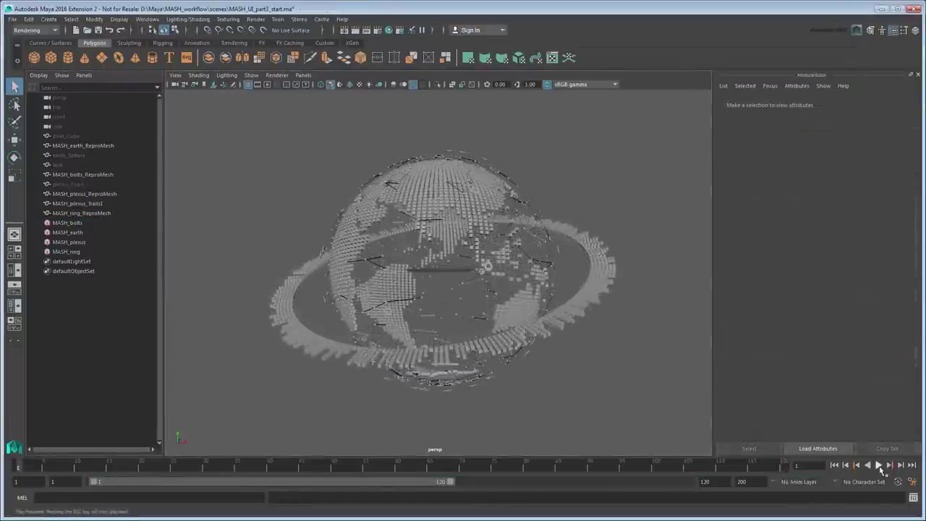
{"action": "left_click", "coordinate": [879, 465]}
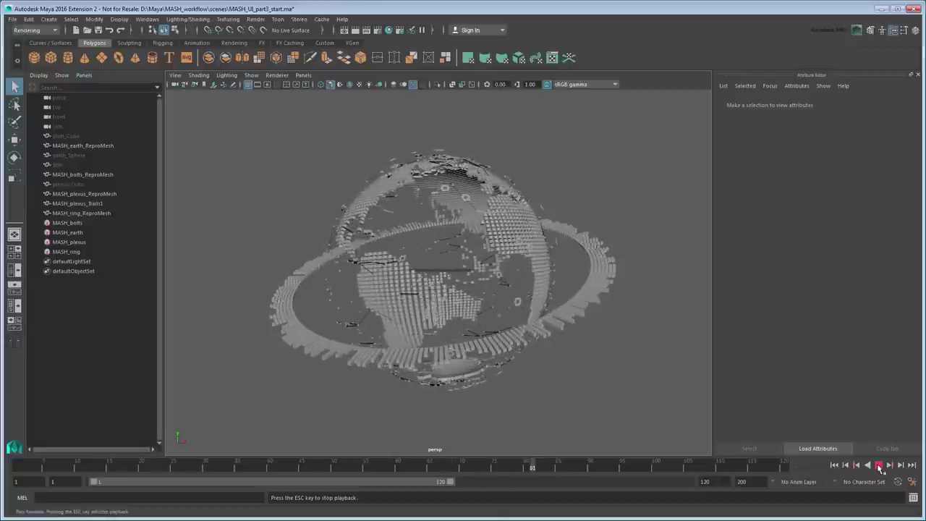
{"action": "left_click", "coordinate": [878, 465]}
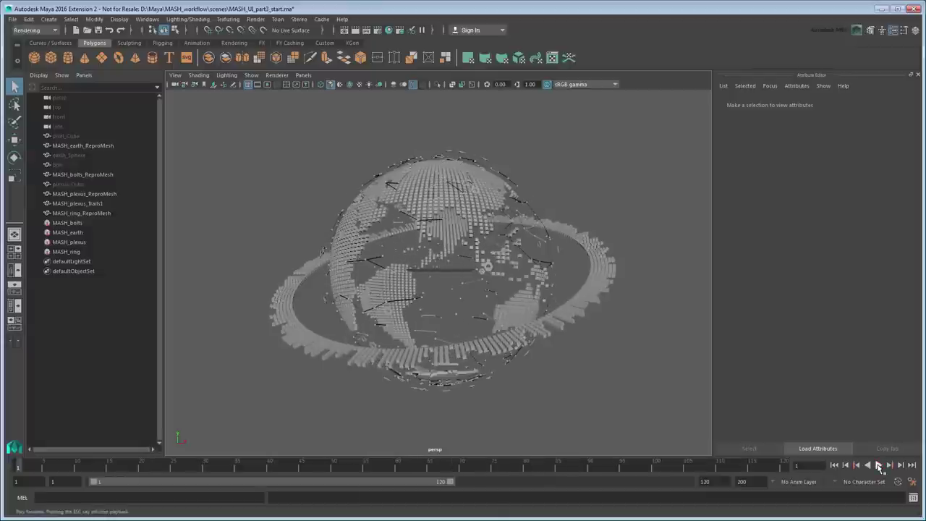
Select MASH_ring's Transform node, set keys on its Y rotation, and preview the spin
{"action": "left_click", "coordinate": [68, 252]}
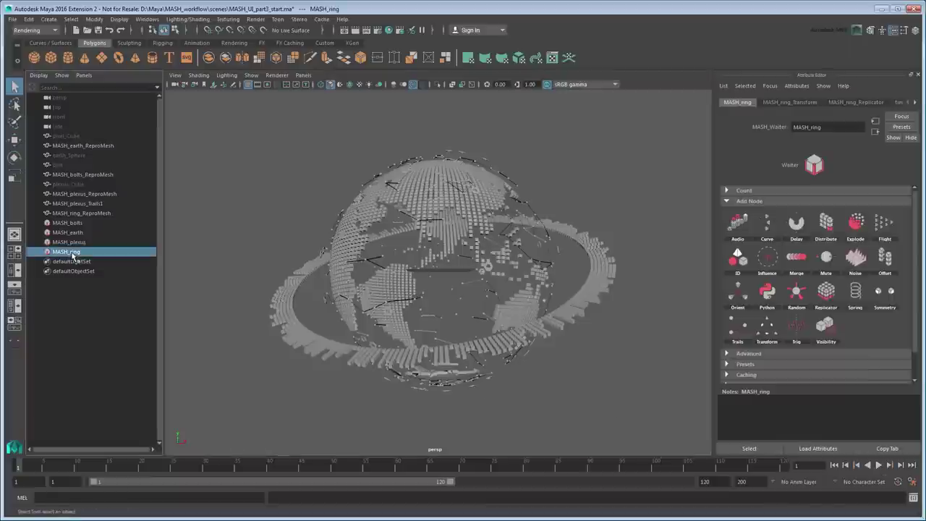
{"action": "left_click", "coordinate": [764, 103]}
{"action": "right_click", "coordinate": [837, 222]}
{"action": "left_click", "coordinate": [851, 230]}
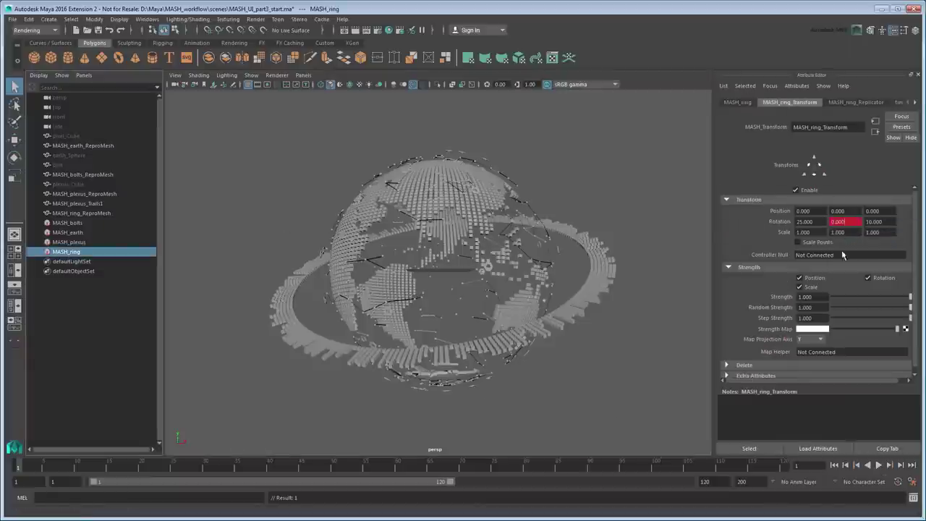
{"action": "left_click", "coordinate": [784, 465]}
{"action": "key", "text": "Return"}
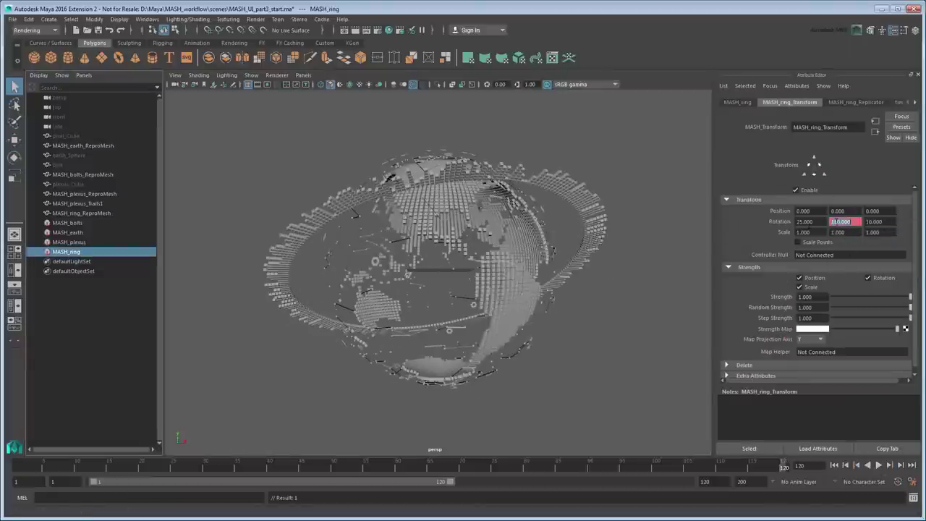
{"action": "right_click", "coordinate": [837, 221]}
{"action": "left_click", "coordinate": [851, 230]}
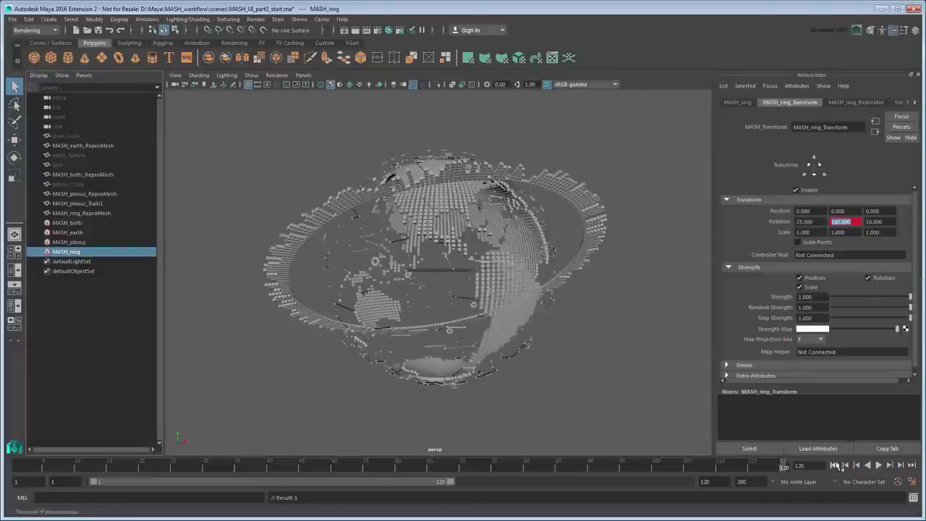
{"action": "left_click", "coordinate": [835, 465]}
{"action": "left_click", "coordinate": [879, 467]}
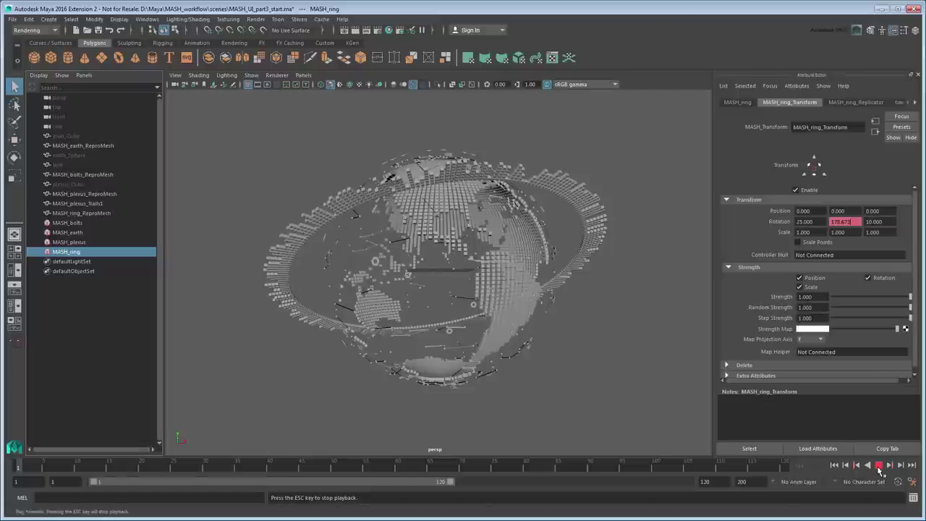
{"action": "left_click", "coordinate": [879, 465]}
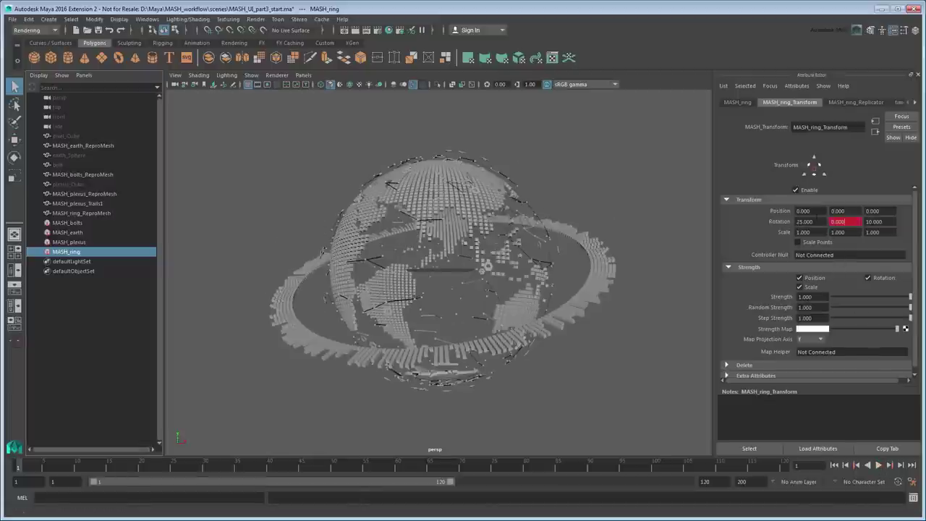
Zero the ring Transform's X and Z rotation, then key Y rotation at -180 on frame 120
{"action": "left_click_drag", "start_coordinate": [814, 221], "coordinate": [764, 228]}
{"action": "type", "text": "0"}
{"action": "key", "text": "Tab"}
{"action": "key", "text": "Tab"}
{"action": "type", "text": "0"}
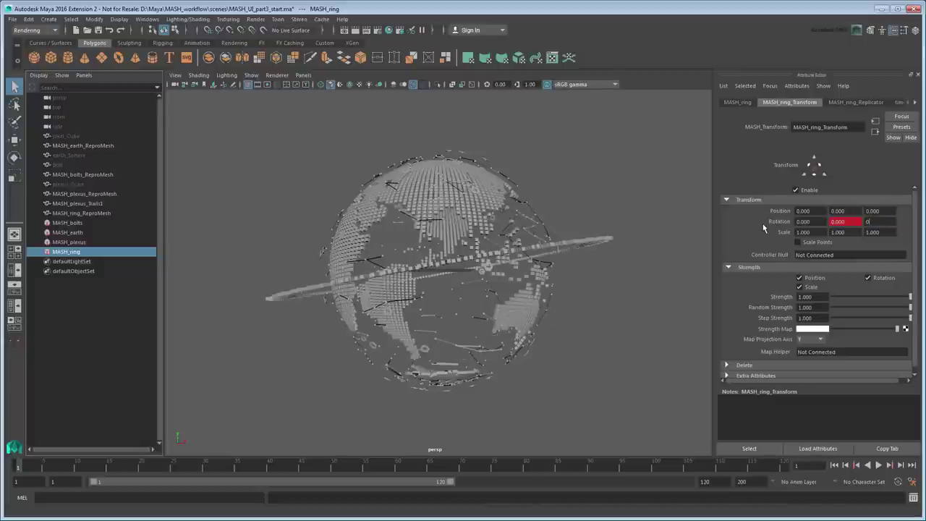
{"action": "key", "text": "Return"}
{"action": "left_click_drag", "start_coordinate": [523, 356], "coordinate": [538, 375], "text": "alt"}
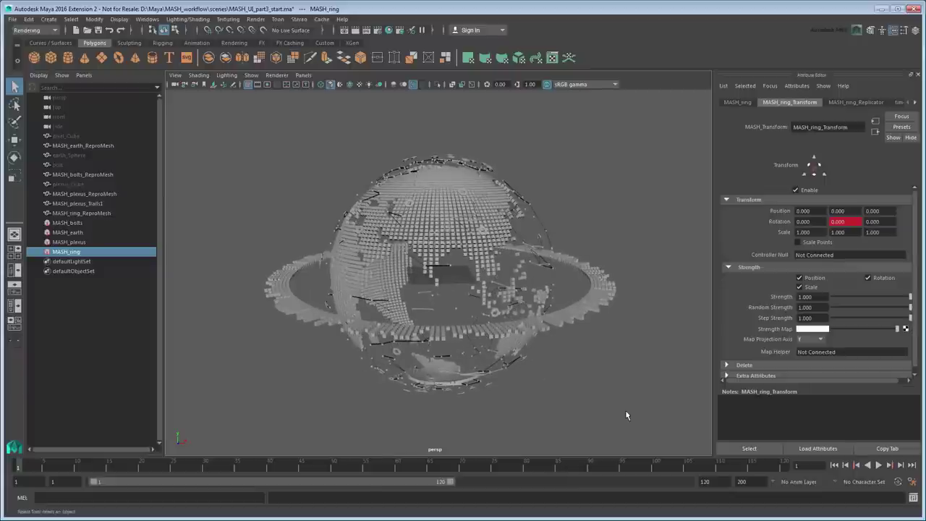
{"action": "left_click", "coordinate": [783, 465]}
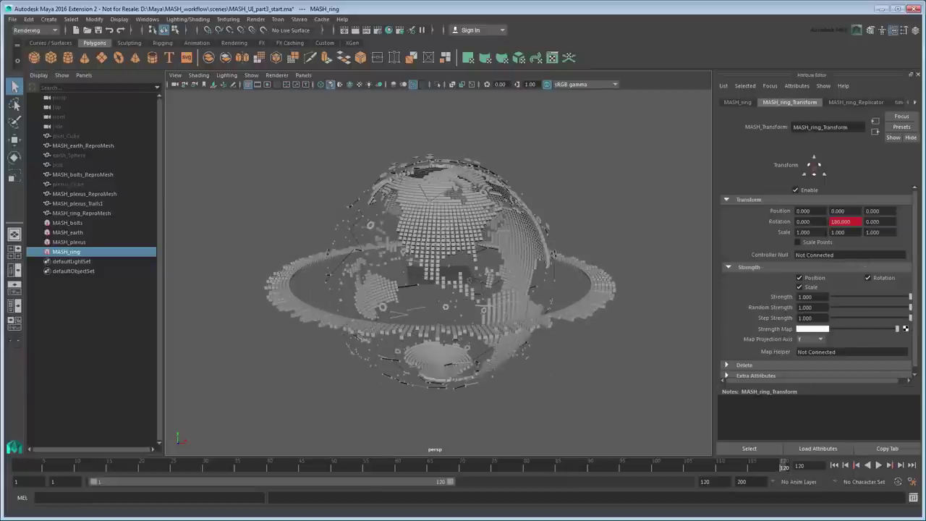
{"action": "left_click", "coordinate": [833, 222]}
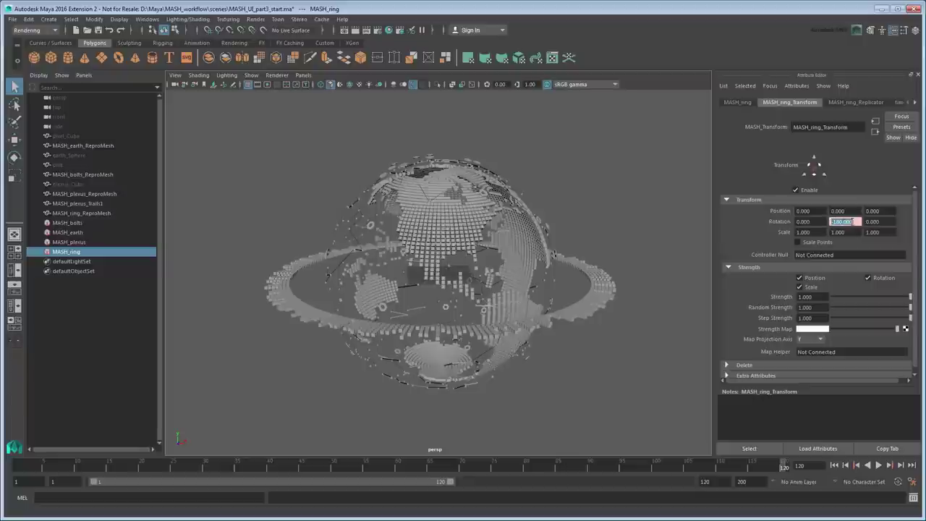
{"action": "right_click", "coordinate": [854, 223]}
{"action": "left_click", "coordinate": [854, 236]}
Give the ring's rotation curve linear tangents in the Graph Editor, then play to check the spin
{"action": "left_click", "coordinate": [147, 19]}
{"action": "mouse_move", "coordinate": [181, 43]}
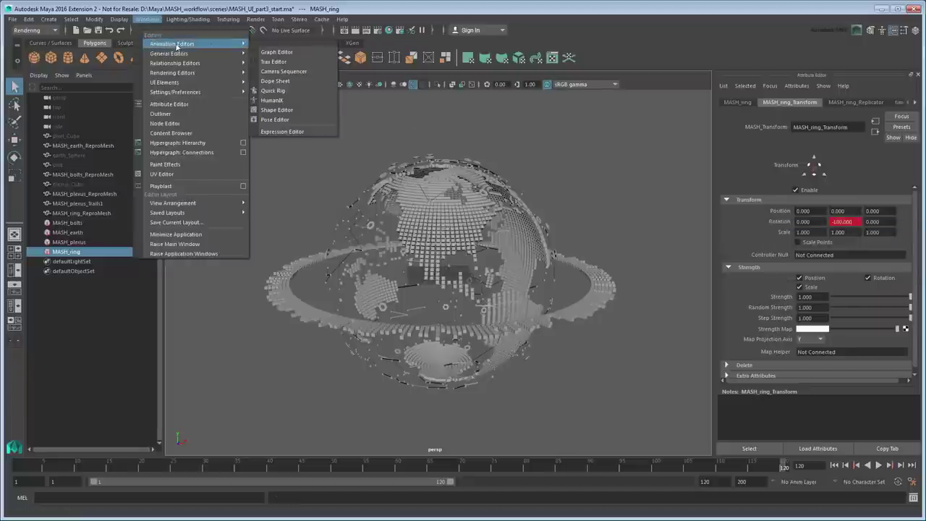
{"action": "left_click", "coordinate": [277, 53]}
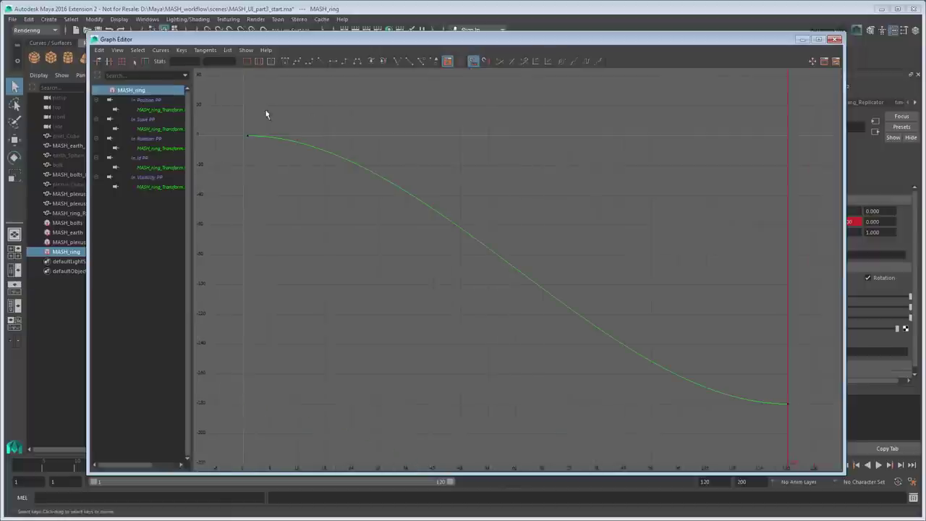
{"action": "left_click", "coordinate": [606, 325]}
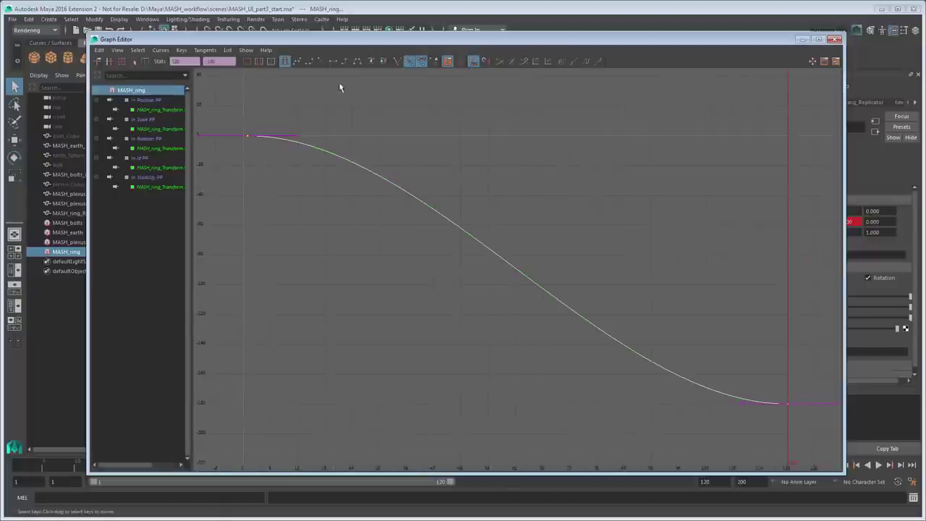
{"action": "left_click", "coordinate": [320, 61]}
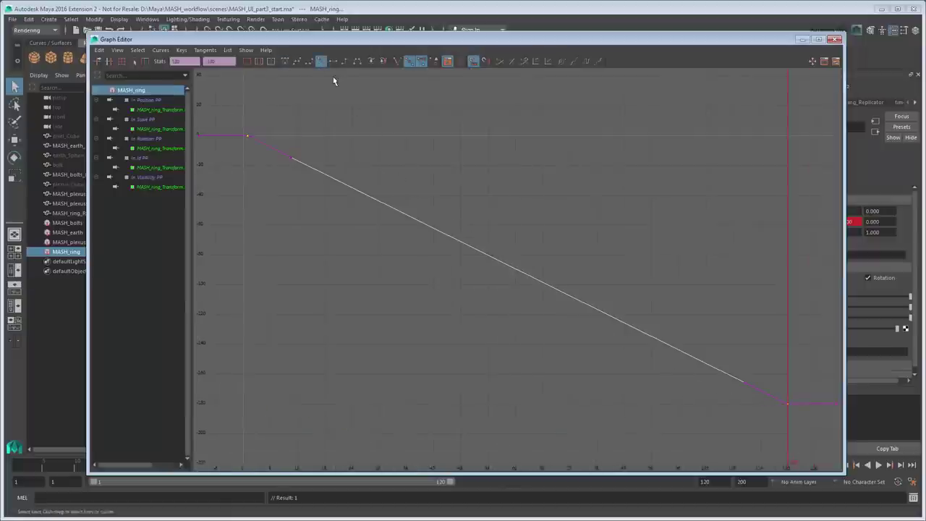
{"action": "left_click", "coordinate": [836, 39]}
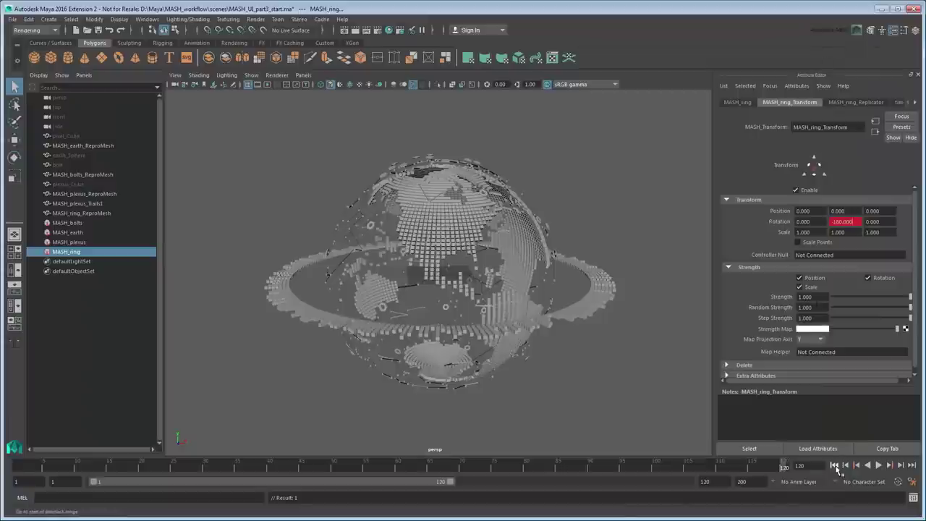
{"action": "left_click", "coordinate": [879, 467]}
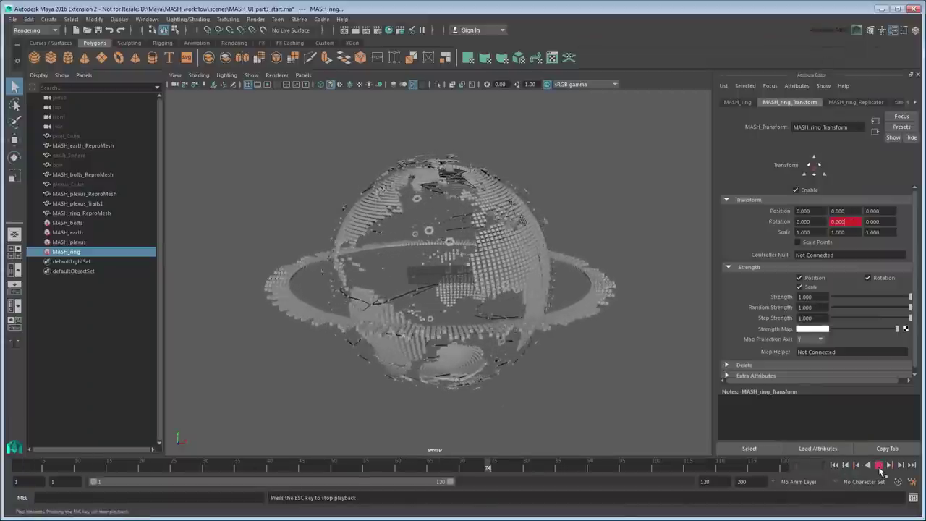
Add another Transform node to MASH_ring with rotation X 25 and Z 10, then preview the tilted spin
{"action": "left_click", "coordinate": [880, 467]}
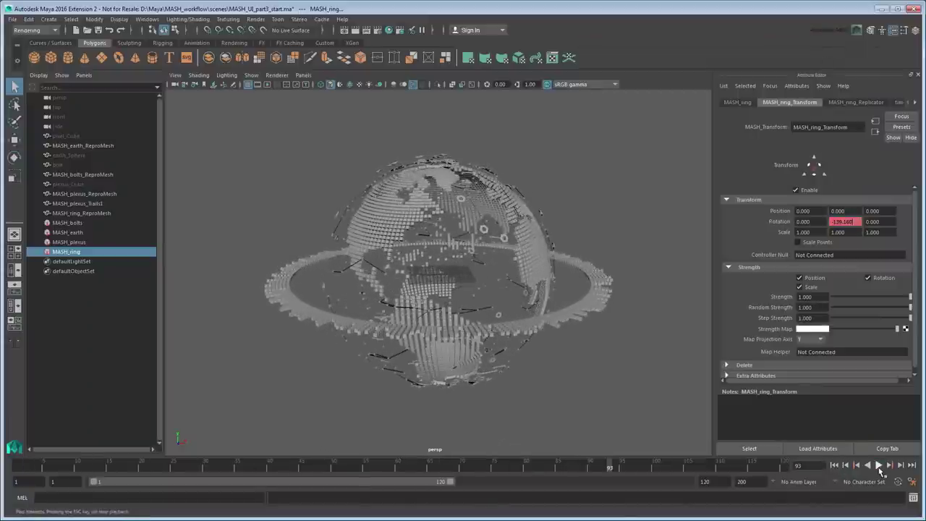
{"action": "left_click", "coordinate": [834, 465]}
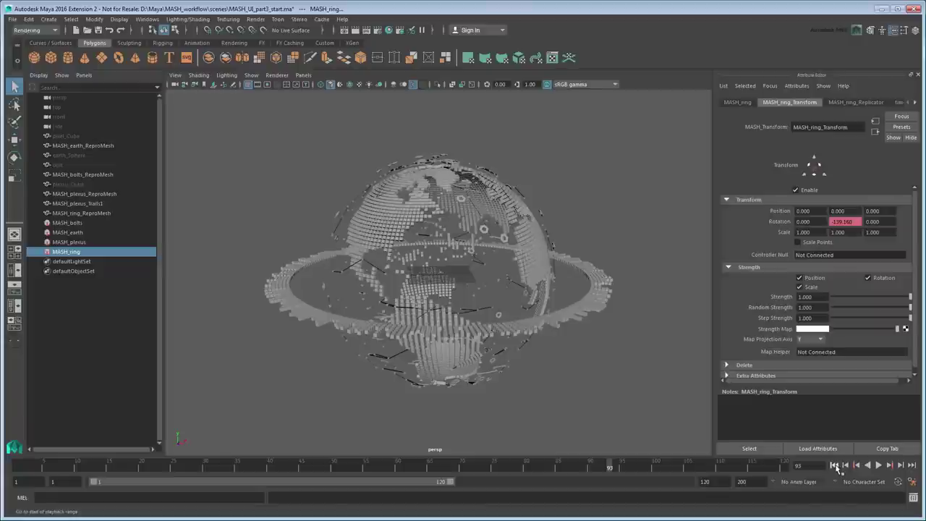
{"action": "left_click", "coordinate": [739, 103]}
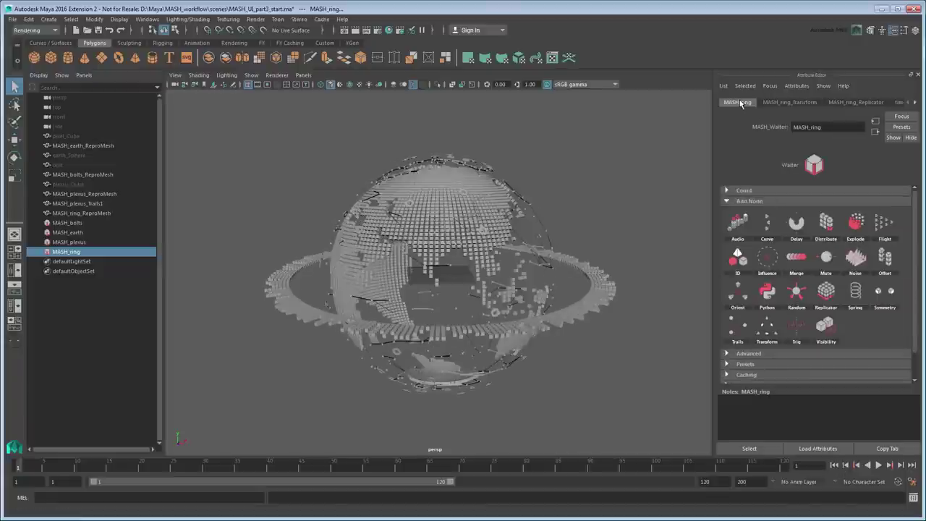
{"action": "left_click", "coordinate": [790, 340]}
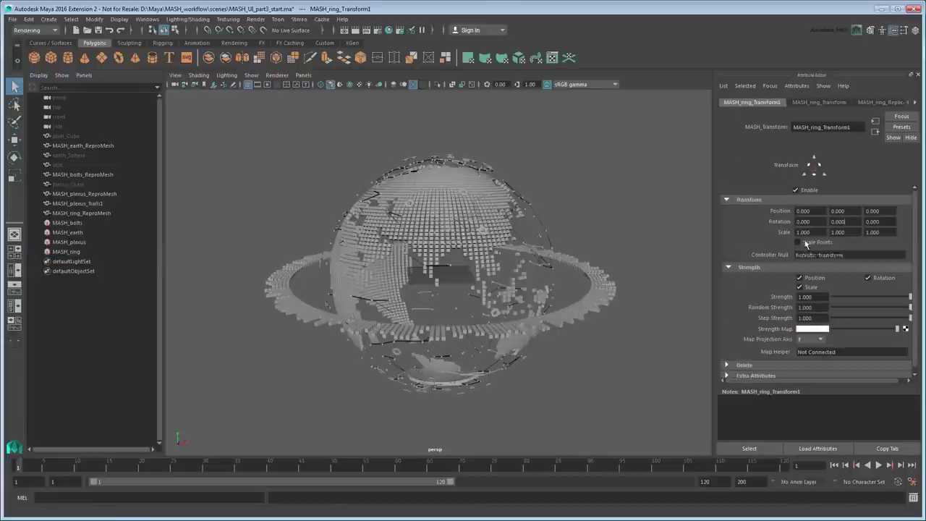
{"action": "left_click", "coordinate": [805, 222]}
{"action": "type", "text": "25"}
{"action": "key", "text": "Tab"}
{"action": "key", "text": "Tab"}
{"action": "type", "text": "10"}
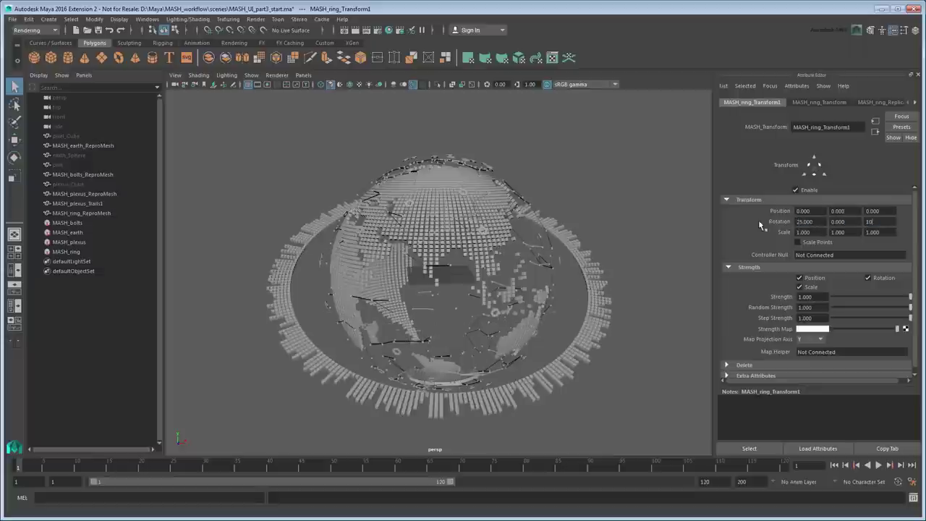
{"action": "key", "text": "Return"}
{"action": "left_click_drag", "start_coordinate": [596, 342], "coordinate": [583, 332], "text": "alt"}
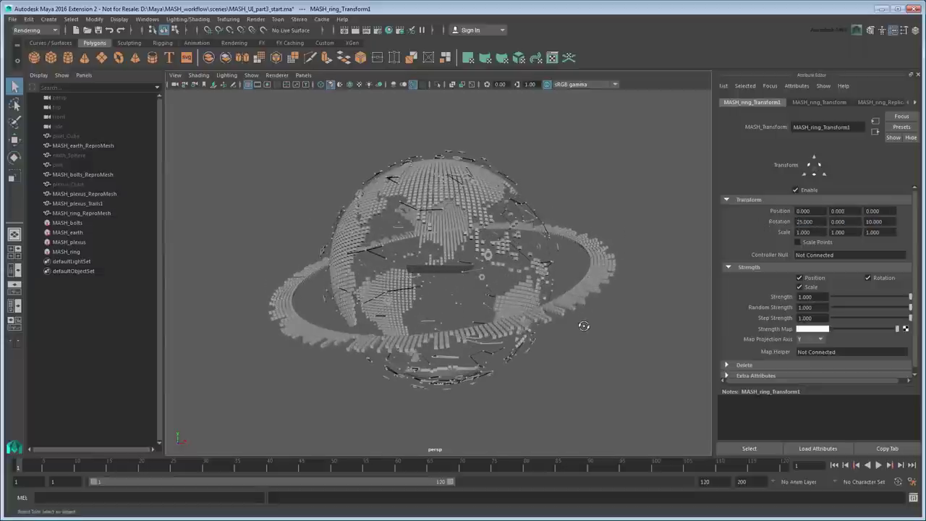
{"action": "left_click", "coordinate": [879, 466]}
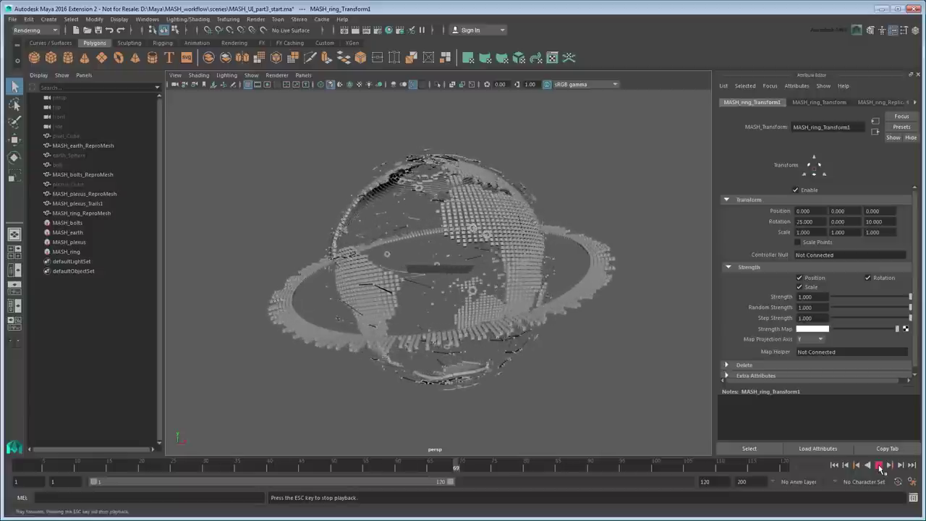
{"action": "left_click", "coordinate": [879, 466]}
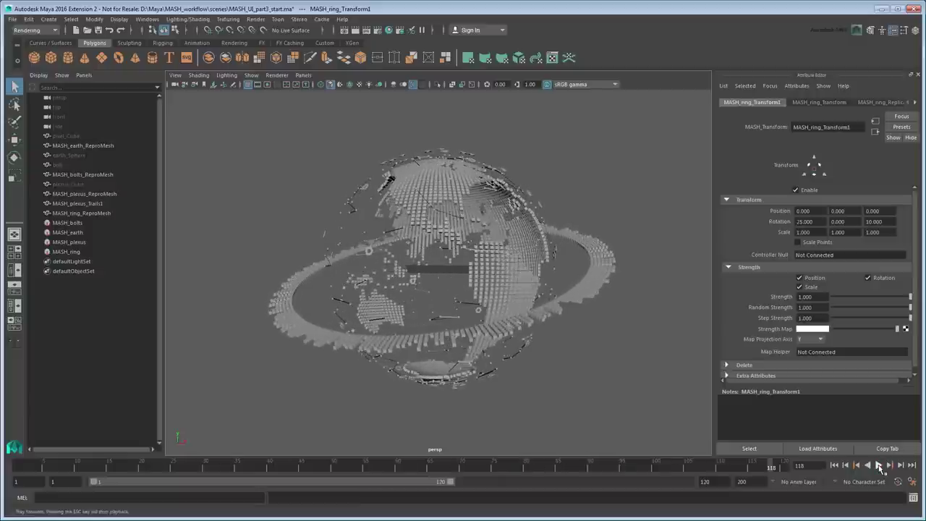
Key MASH_ring_Replicator's Random Strength on frame 1 and lowered to 0.509 on frame 12, then preview
{"action": "left_click", "coordinate": [836, 466]}
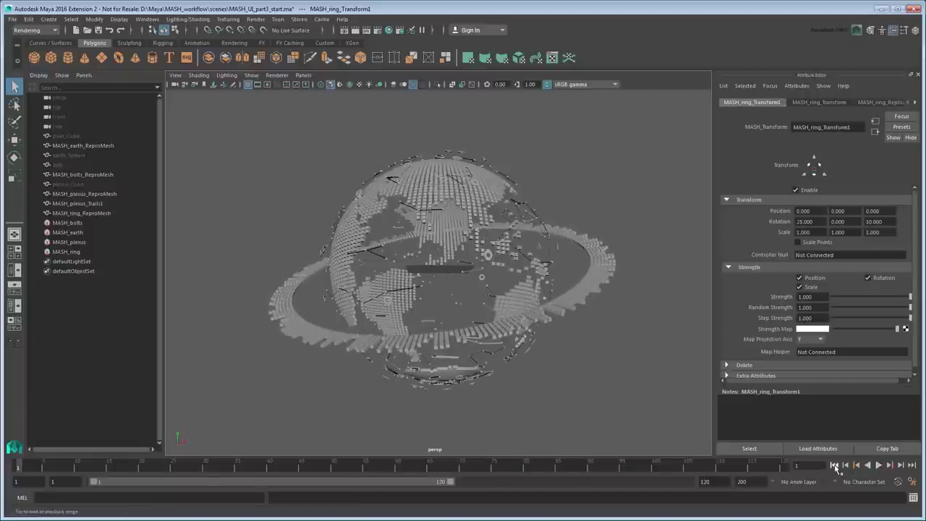
{"action": "left_click", "coordinate": [882, 102]}
{"action": "scroll", "coordinate": [916, 254], "scroll_direction": "down", "scroll_amount": 5}
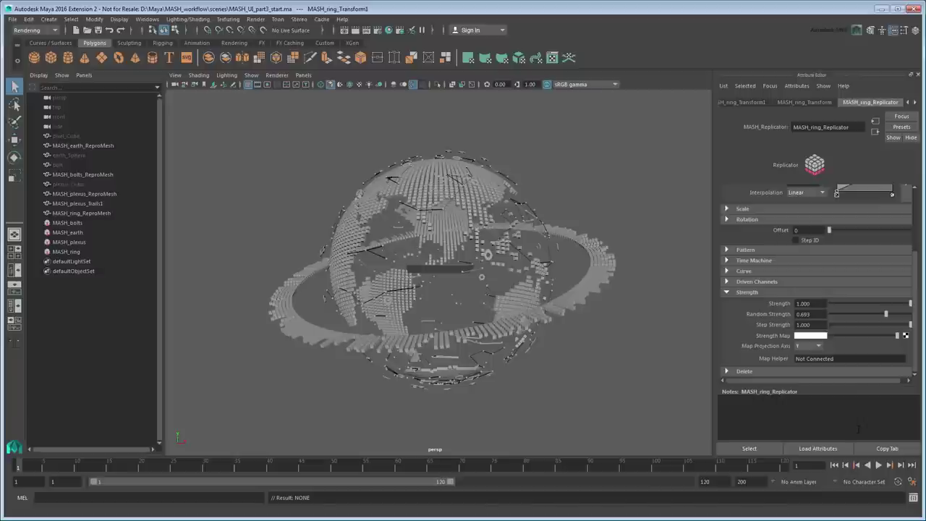
{"action": "right_click", "coordinate": [819, 315]}
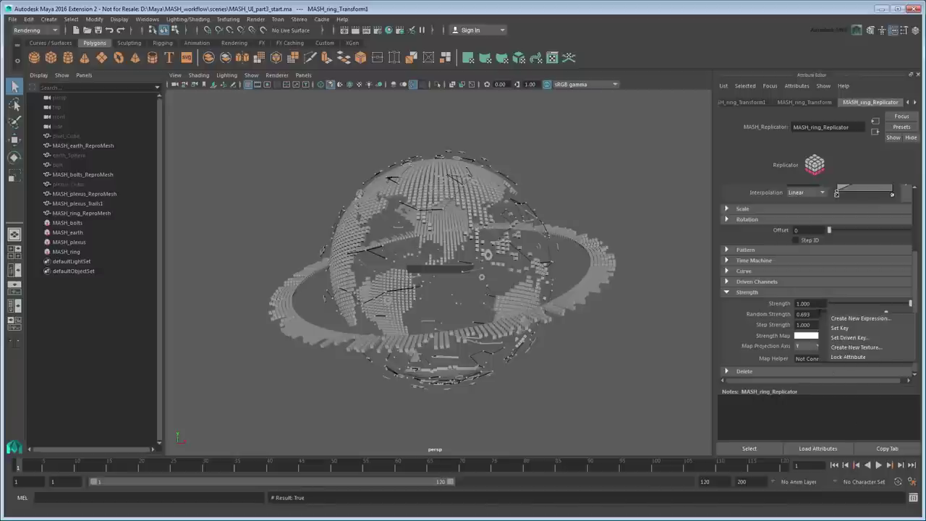
{"action": "left_click", "coordinate": [840, 335]}
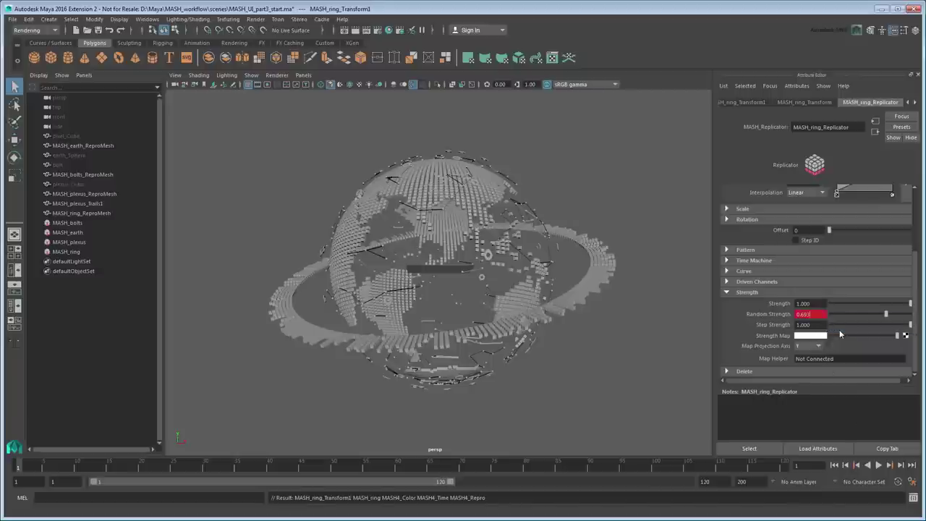
{"action": "left_click", "coordinate": [90, 466]}
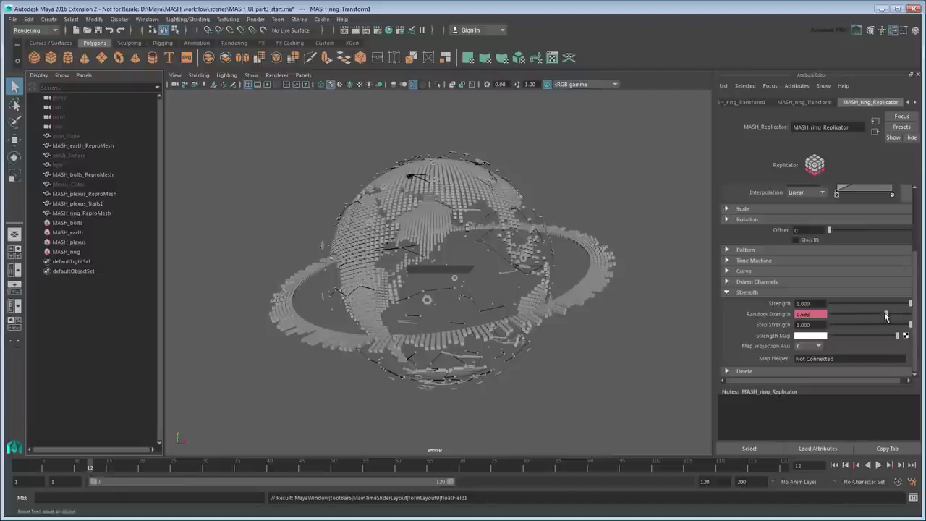
{"action": "left_click_drag", "start_coordinate": [887, 315], "coordinate": [872, 314]}
{"action": "right_click", "coordinate": [815, 314]}
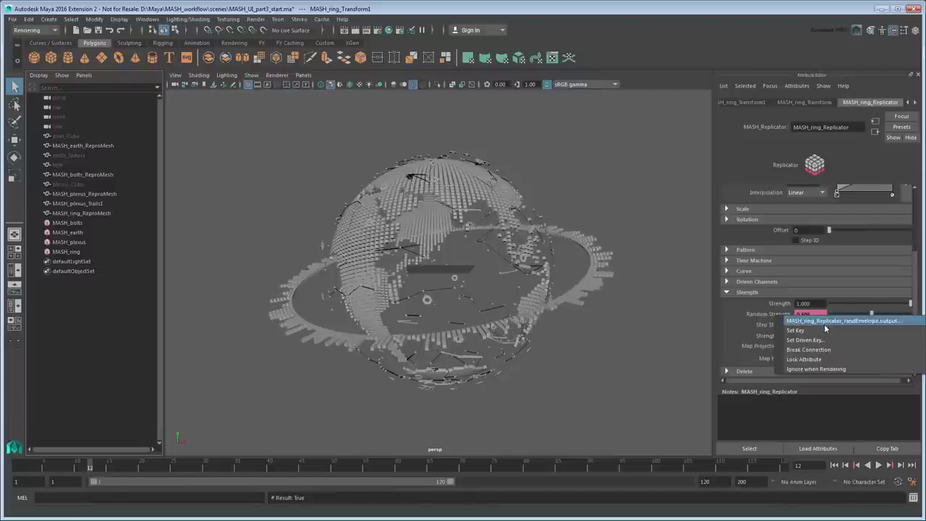
{"action": "left_click", "coordinate": [824, 330]}
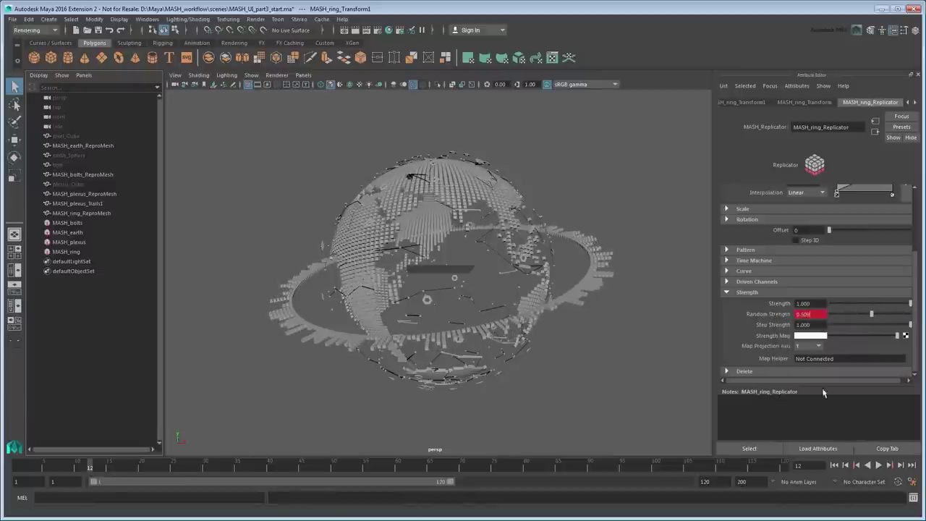
{"action": "left_click", "coordinate": [834, 466]}
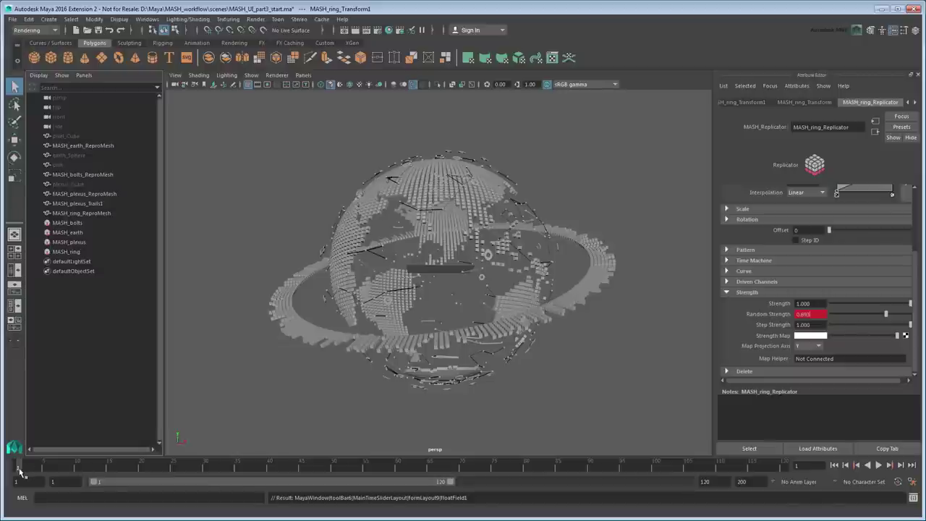
{"action": "key", "text": "alt+v"}
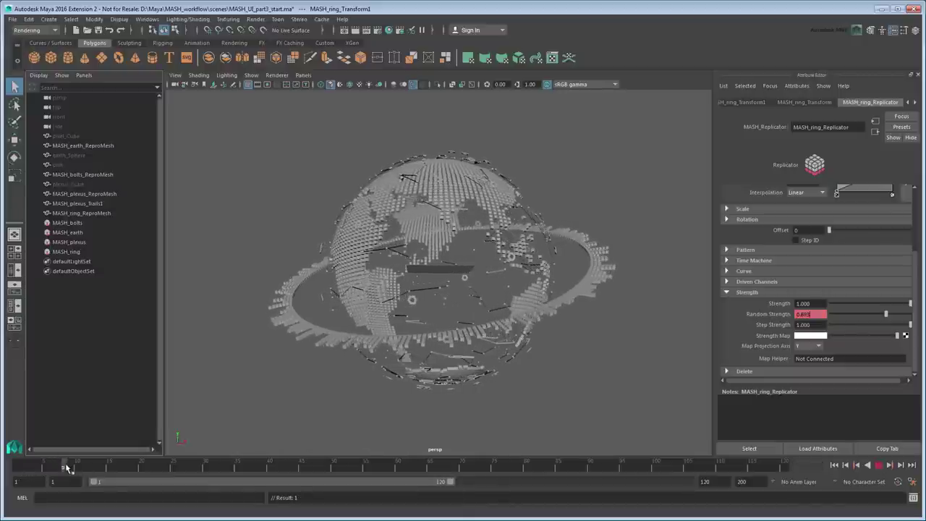
{"action": "left_click", "coordinate": [90, 469]}
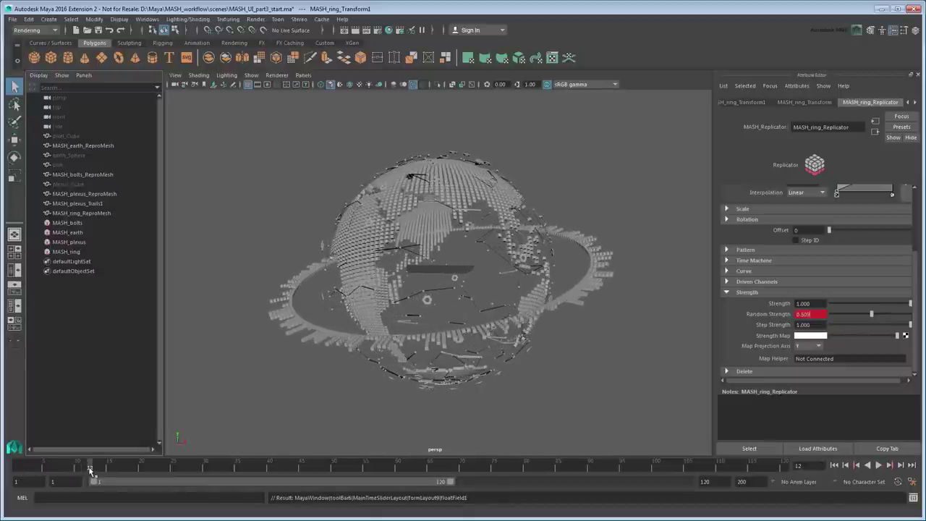
Key Random Strength at 0.893 on frame 24
{"action": "left_click_drag", "start_coordinate": [89, 470], "coordinate": [167, 470]}
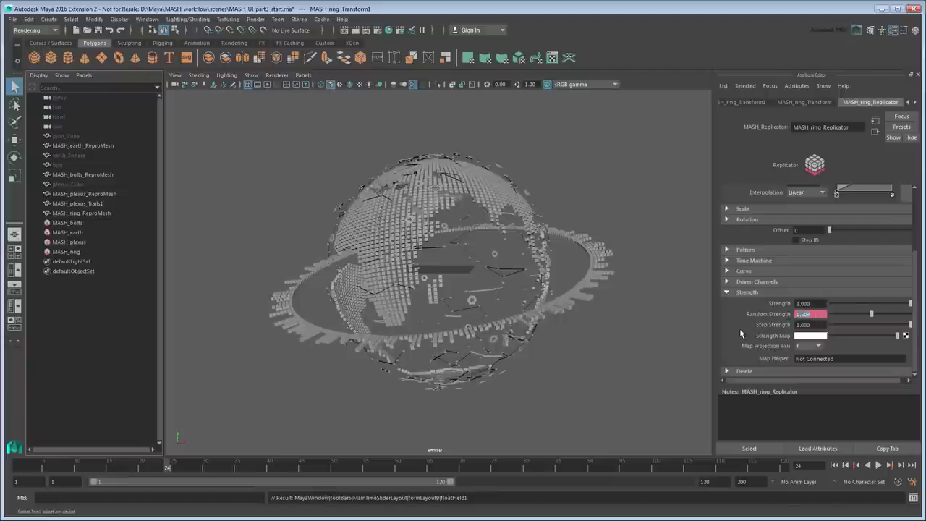
{"action": "type", "text": "0.893"}
{"action": "key", "text": "Return"}
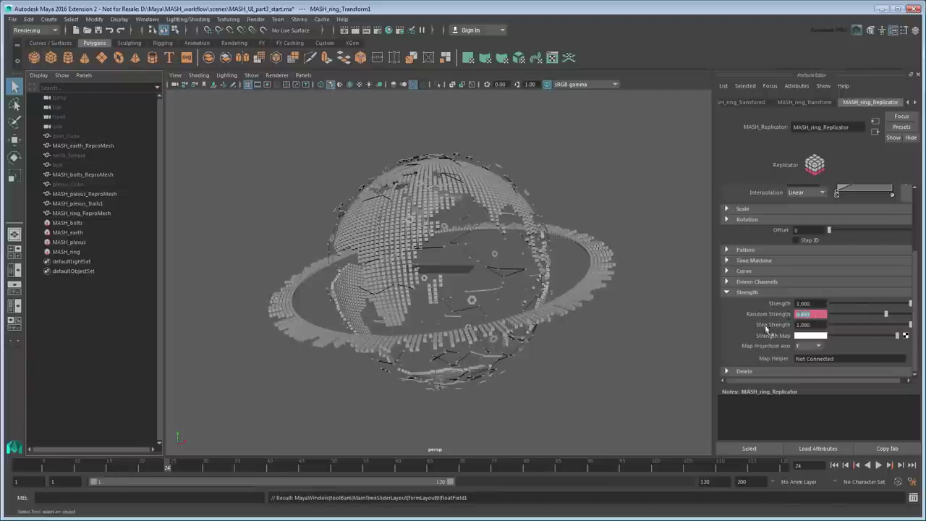
{"action": "right_click", "coordinate": [818, 315]}
{"action": "left_click", "coordinate": [823, 325]}
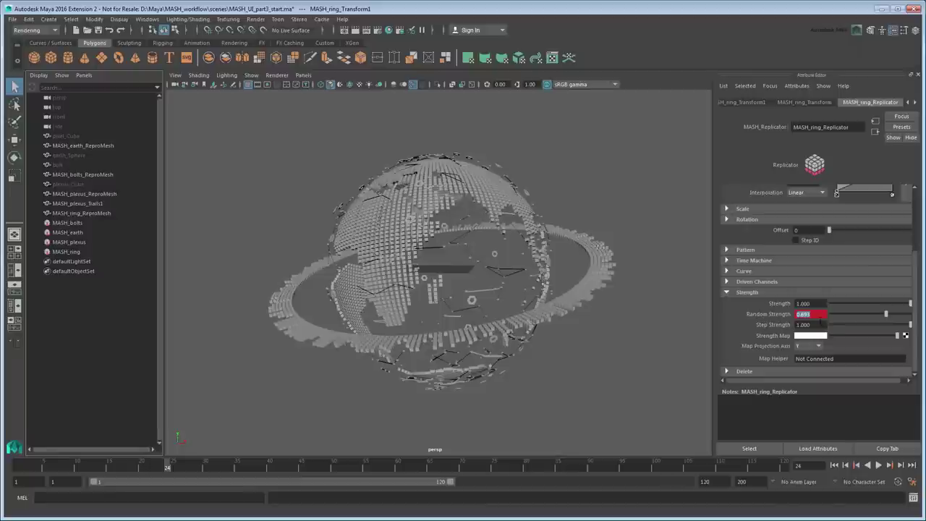
In the Graph Editor, isolate and frame the ring replicator's Rand Envelope curve
{"action": "left_click", "coordinate": [147, 19]}
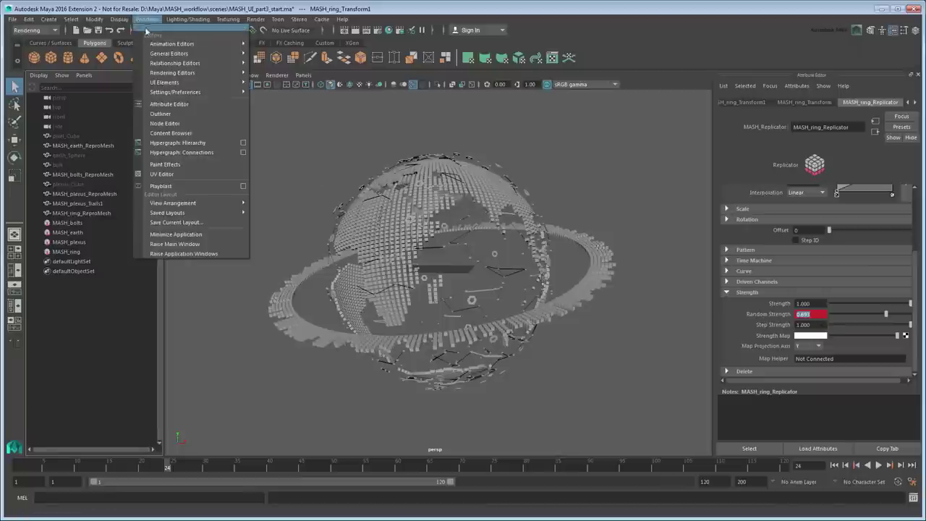
{"action": "mouse_move", "coordinate": [157, 46]}
{"action": "left_click", "coordinate": [284, 53]}
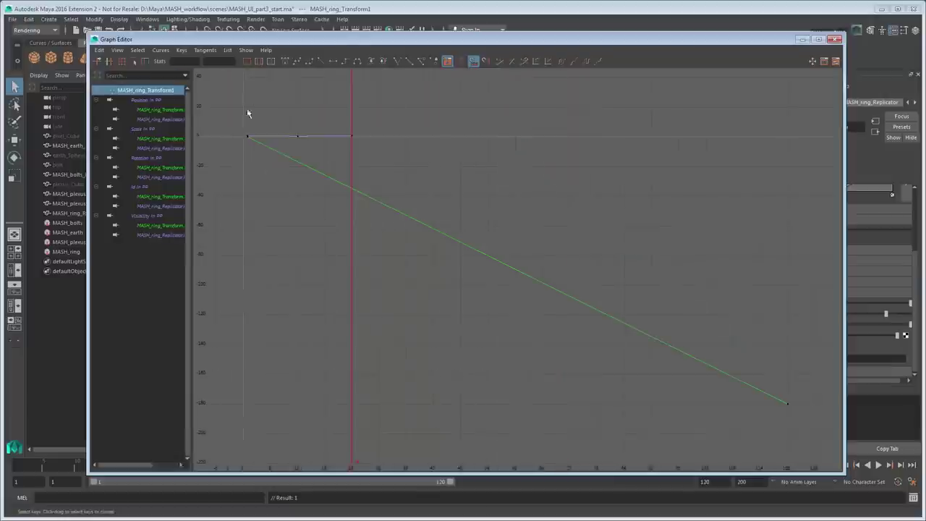
{"action": "left_click_drag", "start_coordinate": [191, 145], "coordinate": [233, 141]}
{"action": "left_click", "coordinate": [211, 119]}
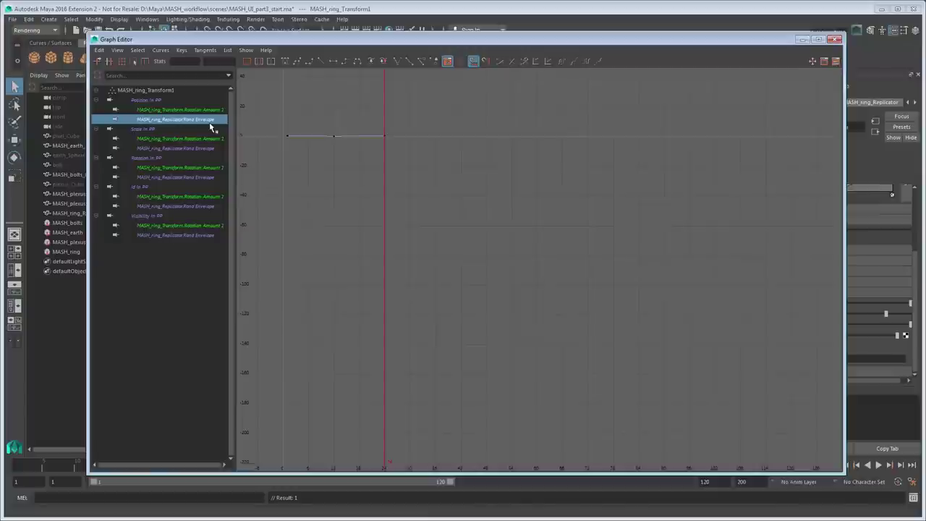
{"action": "key", "text": "f"}
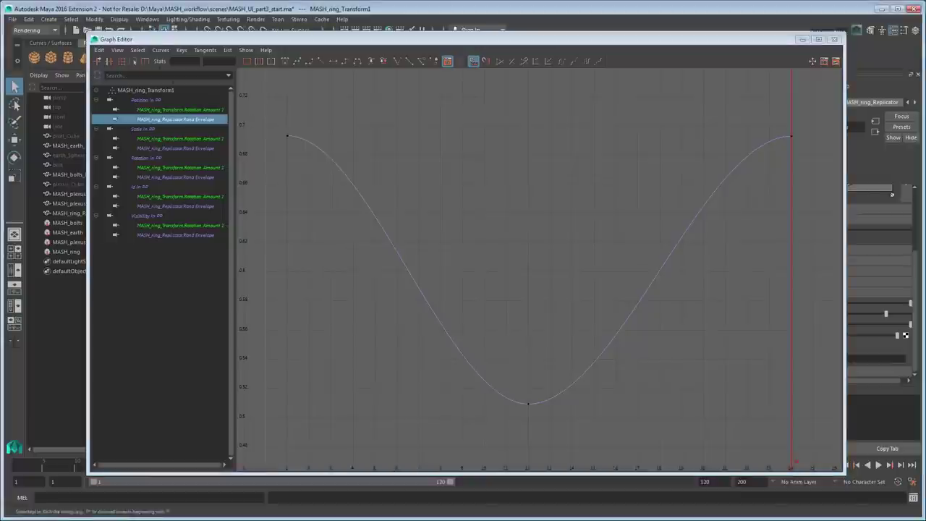
Show the curve's infinity extensions and zoom out to see beyond its keys
{"action": "left_click", "coordinate": [117, 51]}
{"action": "left_click", "coordinate": [170, 171]}
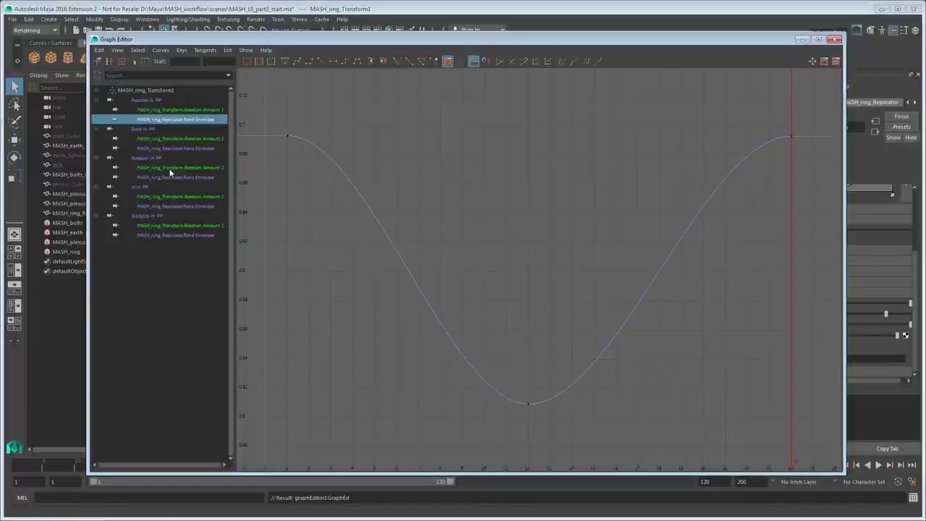
{"action": "scroll", "coordinate": [471, 215], "scroll_direction": "down", "scroll_amount": 3}
{"action": "middle_click_drag", "start_coordinate": [531, 231], "coordinate": [397, 246], "text": "alt"}
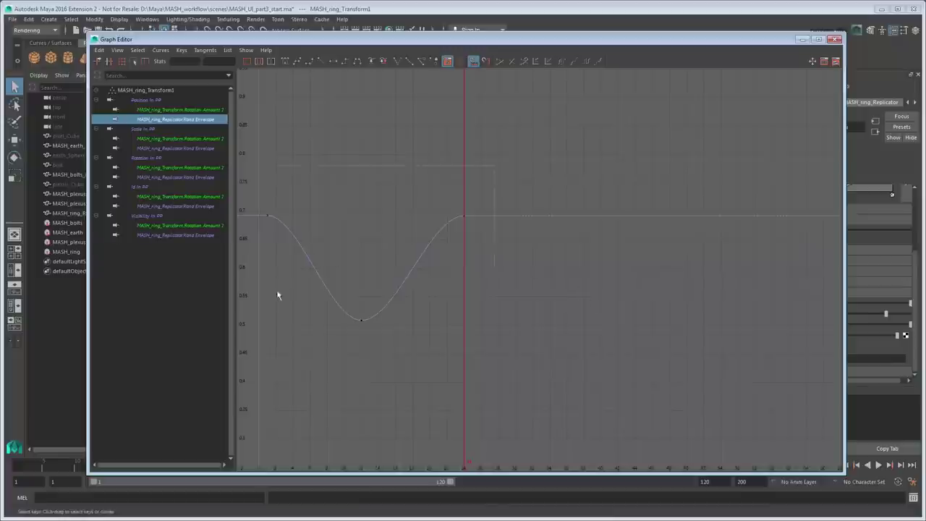
Set the Rand Envelope curve's Post Infinity to Cycle across all its keys
{"action": "left_click_drag", "start_coordinate": [492, 162], "coordinate": [246, 370]}
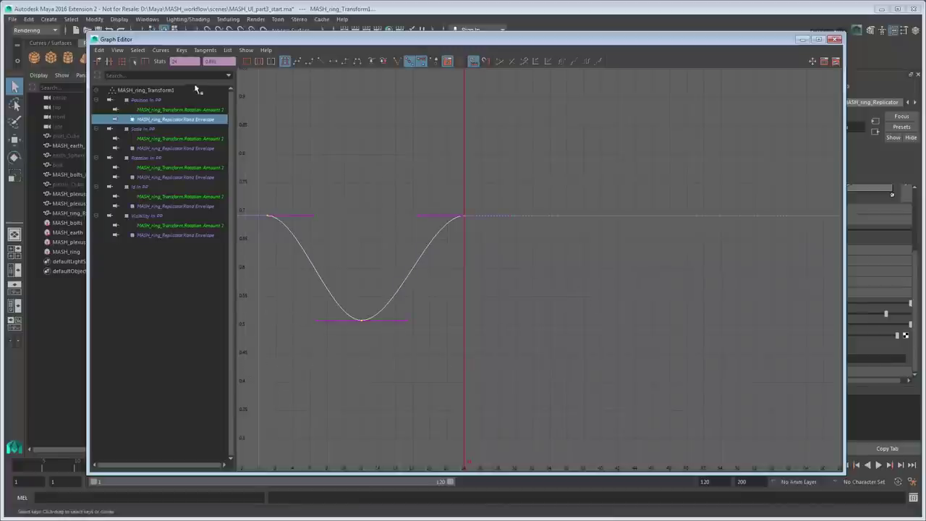
{"action": "left_click", "coordinate": [161, 50]}
{"action": "mouse_move", "coordinate": [184, 78]}
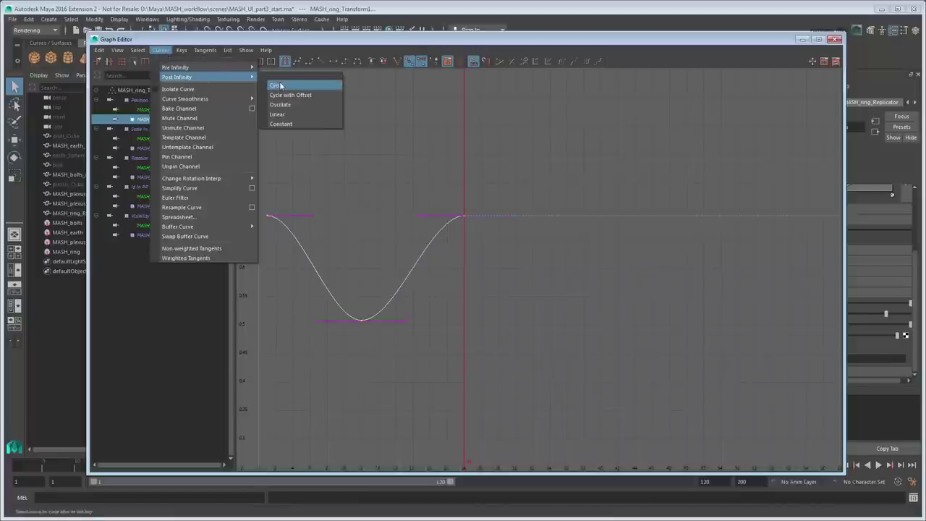
{"action": "left_click", "coordinate": [279, 85]}
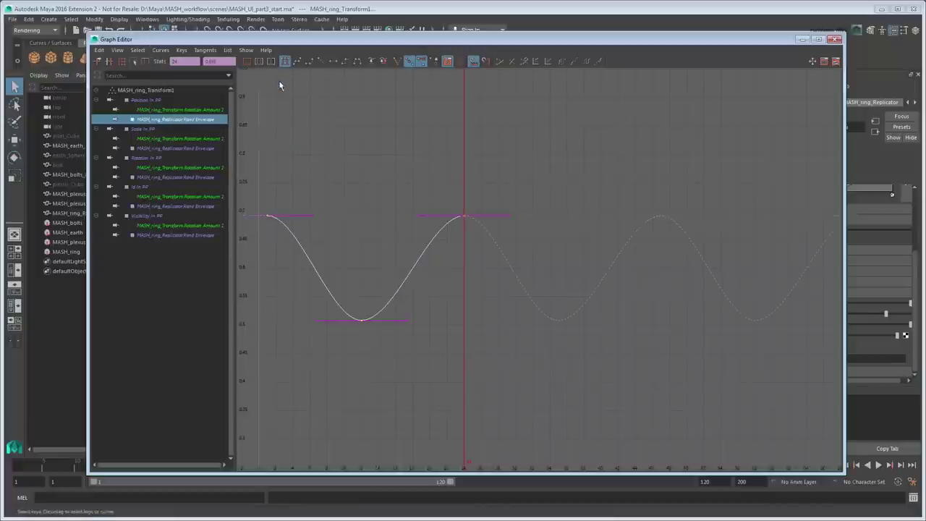
{"action": "left_click", "coordinate": [346, 137]}
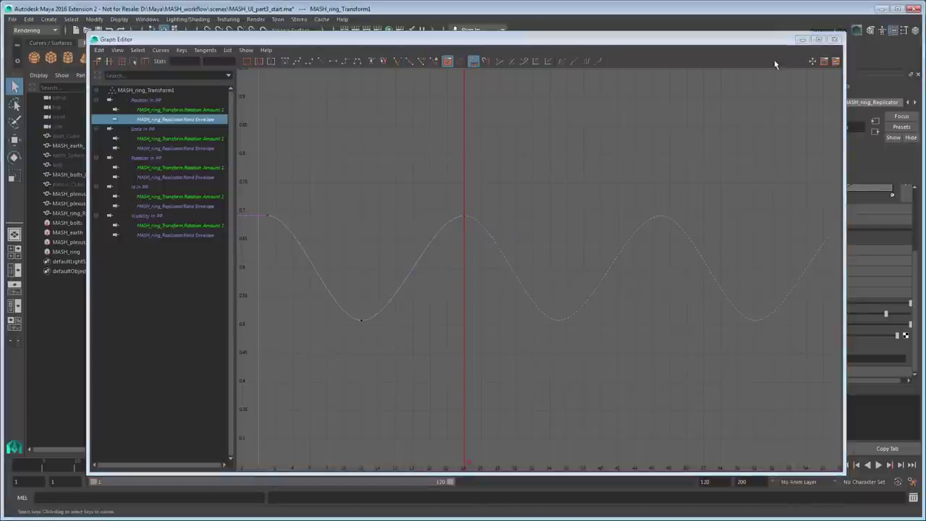
{"action": "left_click", "coordinate": [834, 40]}
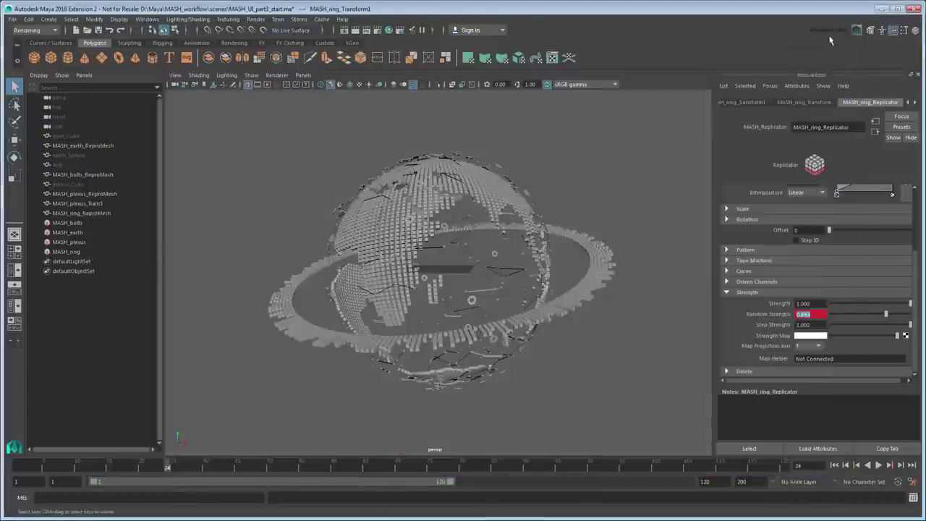
{"action": "left_click", "coordinate": [835, 466]}
{"action": "left_click", "coordinate": [879, 466]}
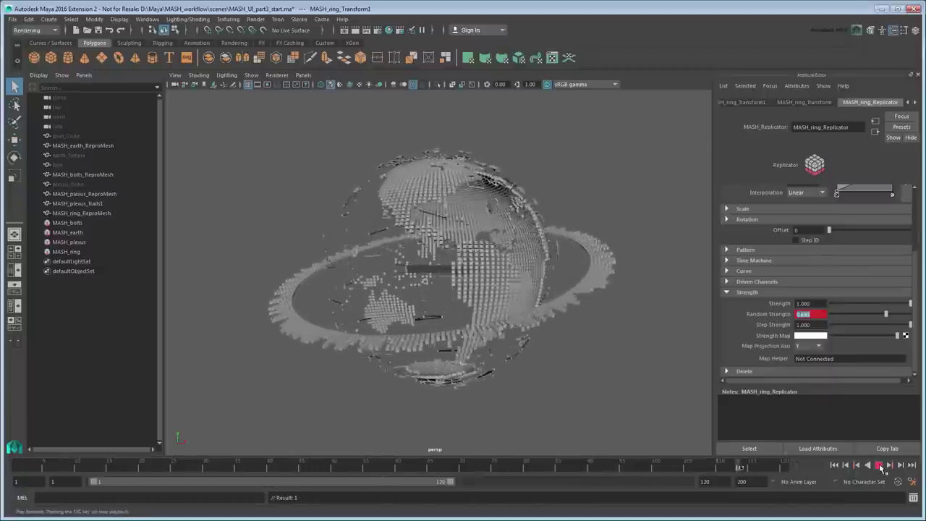
{"action": "left_click", "coordinate": [879, 467]}
{"action": "left_click", "coordinate": [836, 466]}
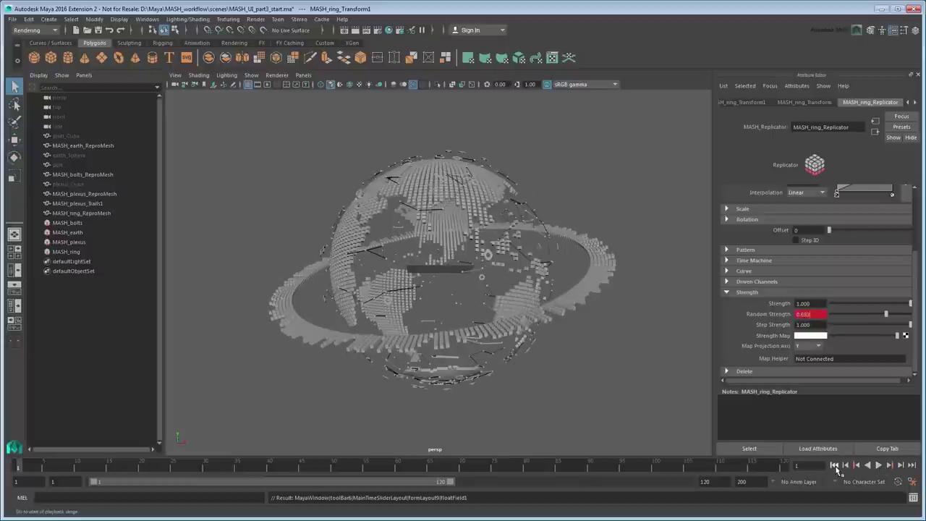
{"action": "left_click", "coordinate": [91, 469]}
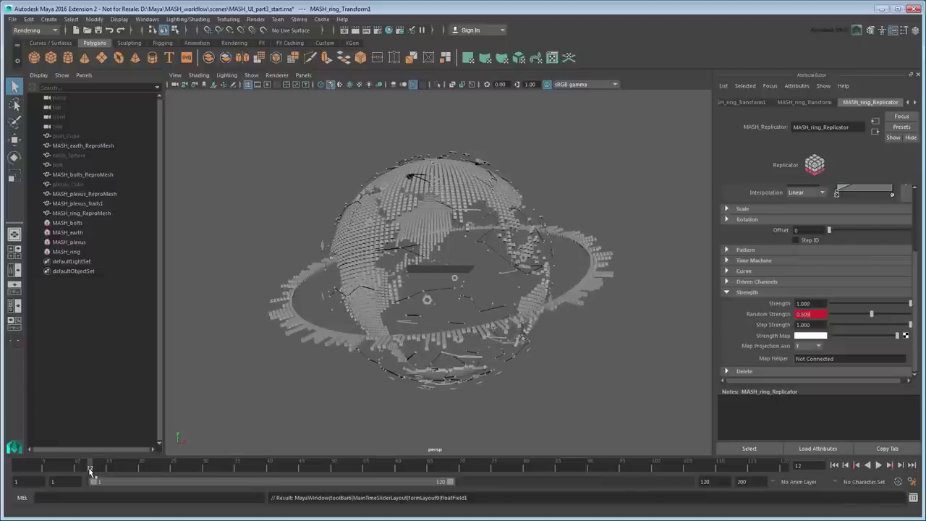
On MASH_ring's MASH4_Distribute node, key Step Strength at 0 on frame 12
{"action": "left_click", "coordinate": [79, 252]}
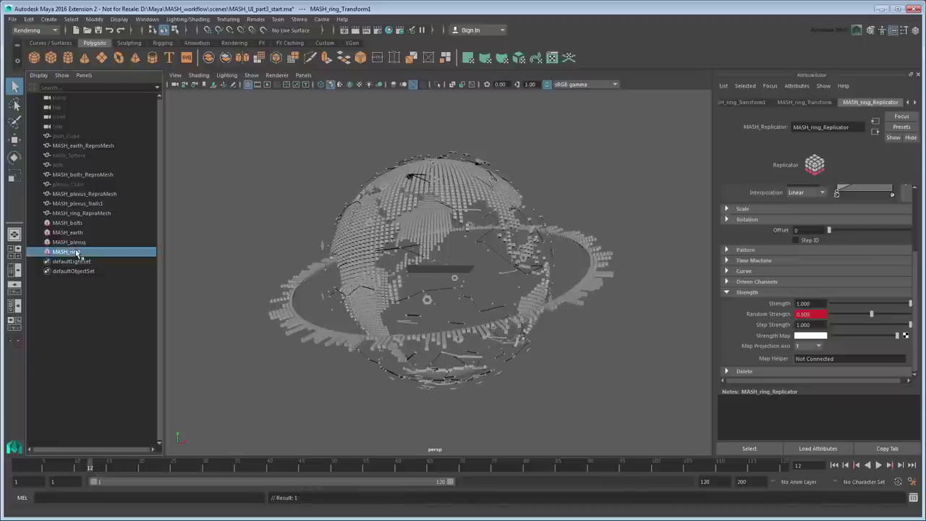
{"action": "left_click", "coordinate": [915, 102]}
{"action": "left_click", "coordinate": [914, 102]}
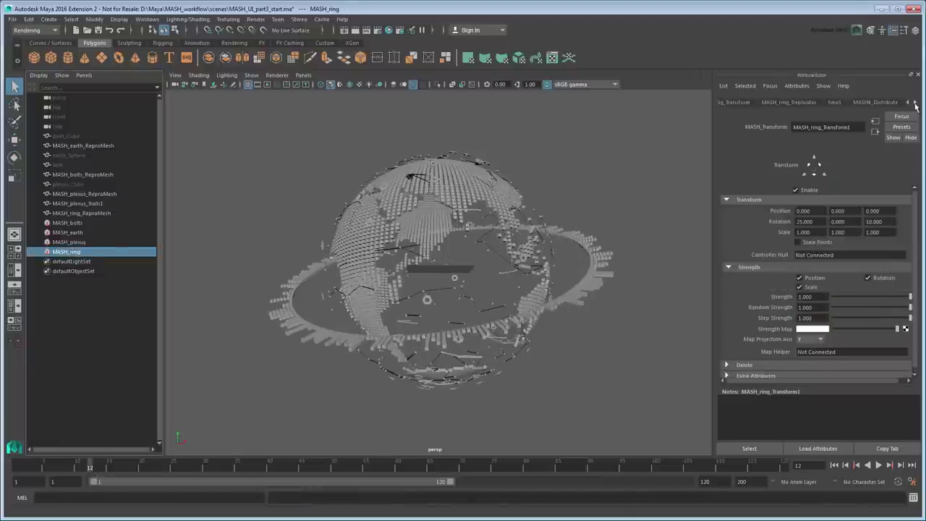
{"action": "left_click", "coordinate": [889, 102]}
{"action": "left_click_drag", "start_coordinate": [914, 203], "coordinate": [915, 294]}
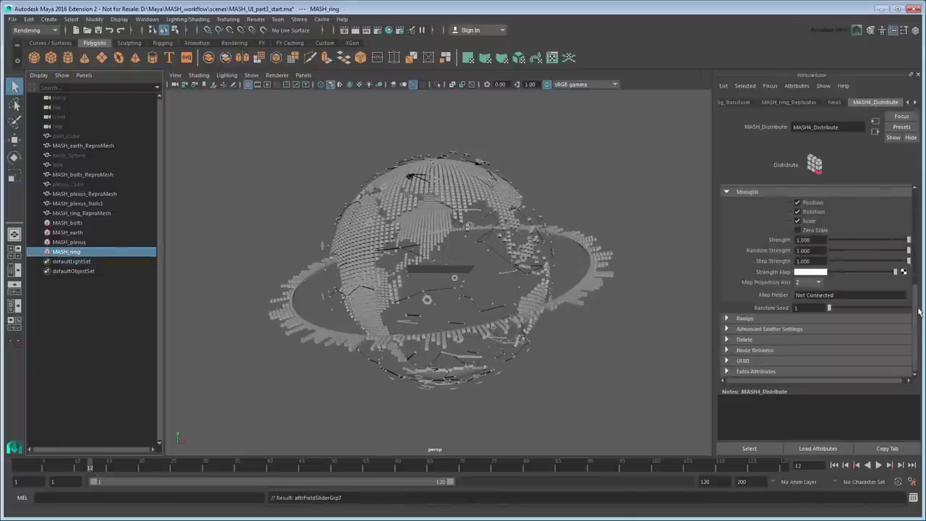
{"action": "left_click", "coordinate": [807, 262]}
{"action": "type", "text": "0"}
{"action": "key", "text": "Return"}
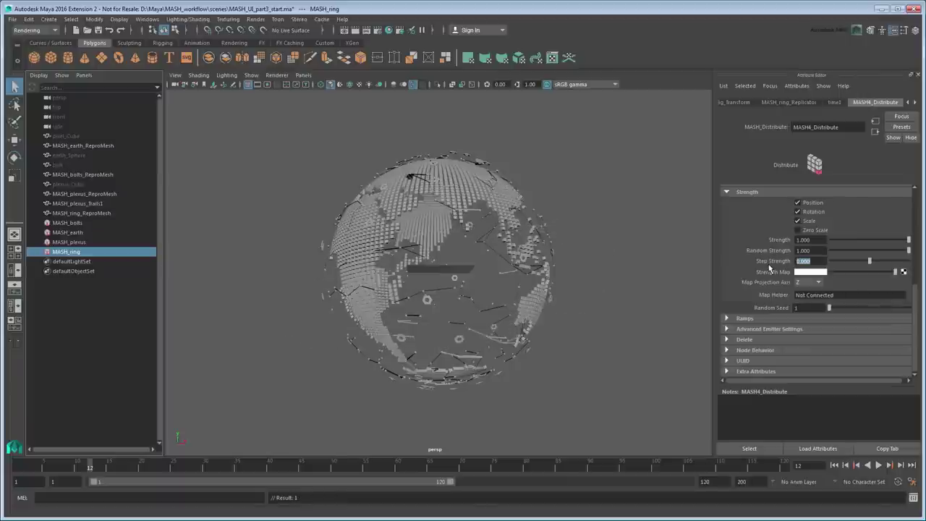
{"action": "right_click", "coordinate": [771, 263]}
{"action": "left_click", "coordinate": [774, 273]}
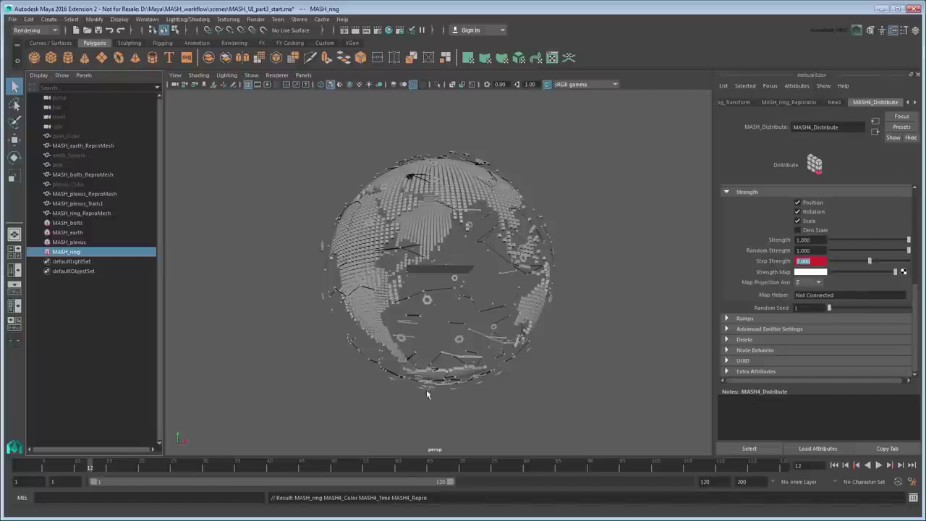
At frame 60, key Step Strength at -1
{"action": "left_click", "coordinate": [397, 467]}
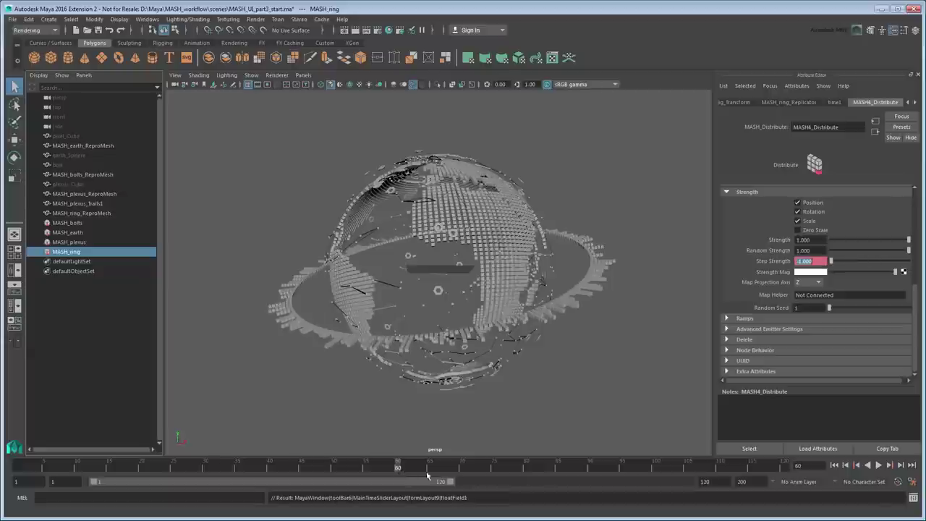
{"action": "right_click", "coordinate": [775, 262]}
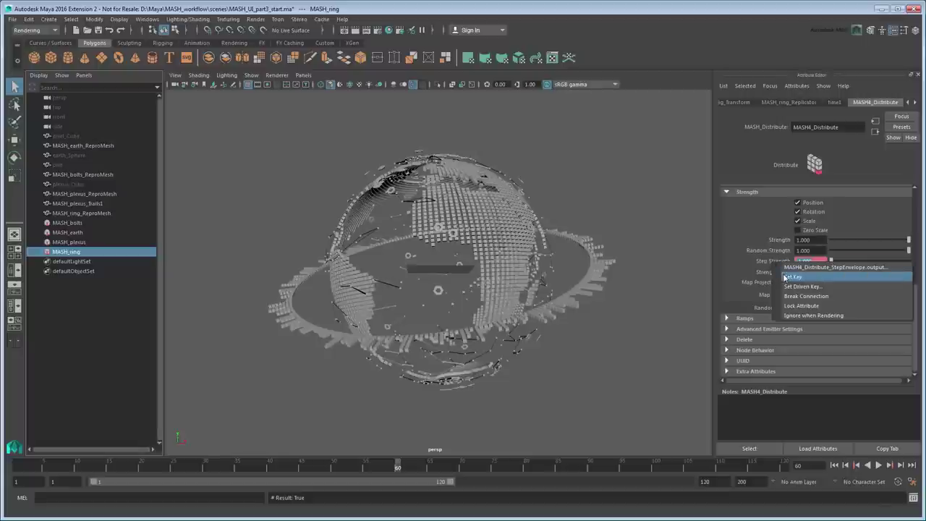
{"action": "left_click", "coordinate": [785, 280]}
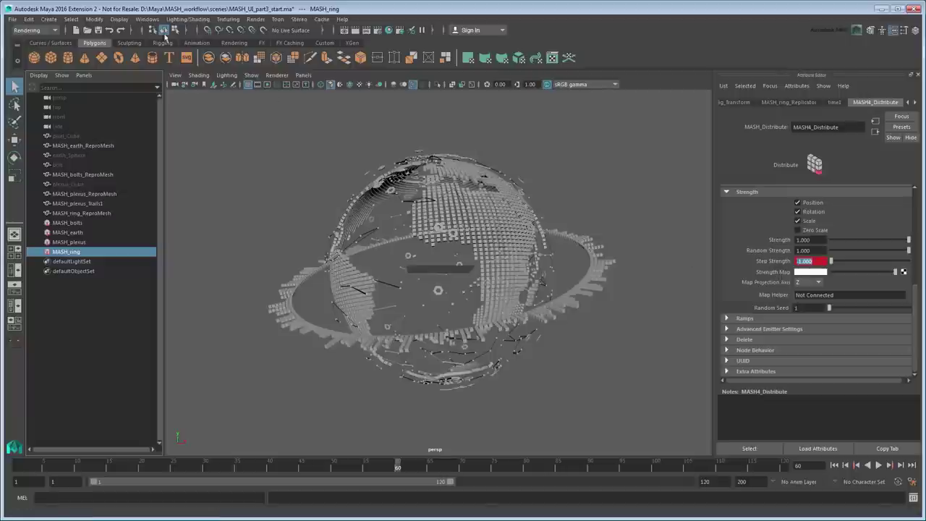
Give all keys on the MASH4_Distribute Step Envelope curve linear tangents
{"action": "left_click", "coordinate": [147, 19]}
{"action": "mouse_move", "coordinate": [210, 44]}
{"action": "left_click", "coordinate": [276, 52]}
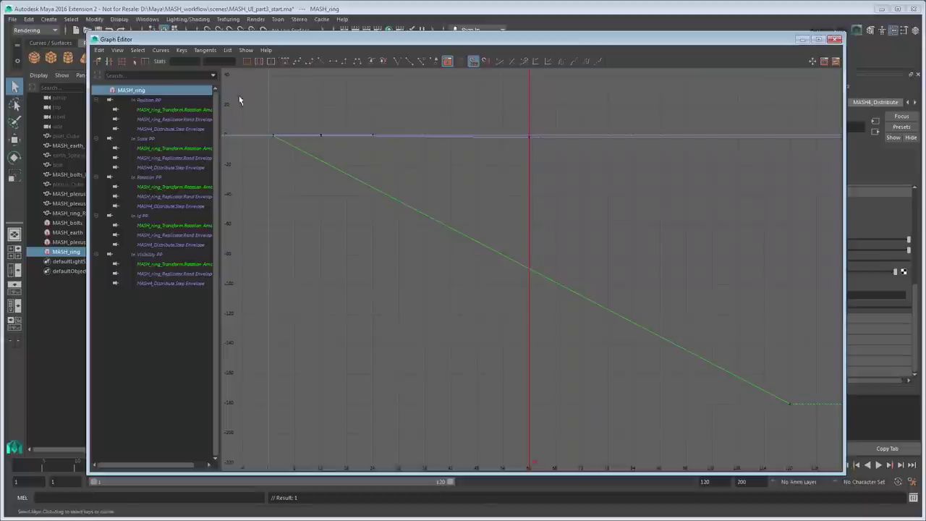
{"action": "left_click", "coordinate": [196, 130]}
{"action": "left_click_drag", "start_coordinate": [259, 113], "coordinate": [813, 489]}
{"action": "left_click", "coordinate": [322, 61]}
Play the animation from the first frame to watch the ring build on
{"action": "left_click", "coordinate": [836, 39]}
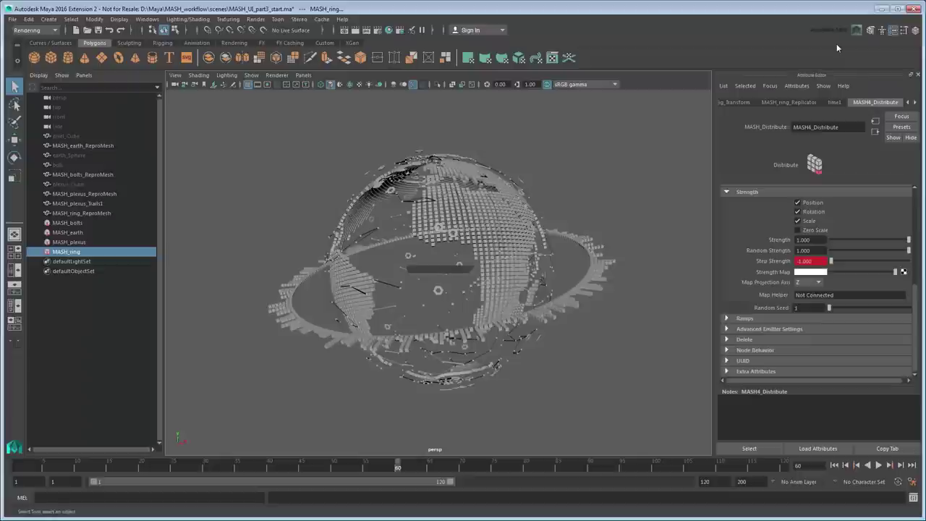
{"action": "left_click", "coordinate": [835, 466]}
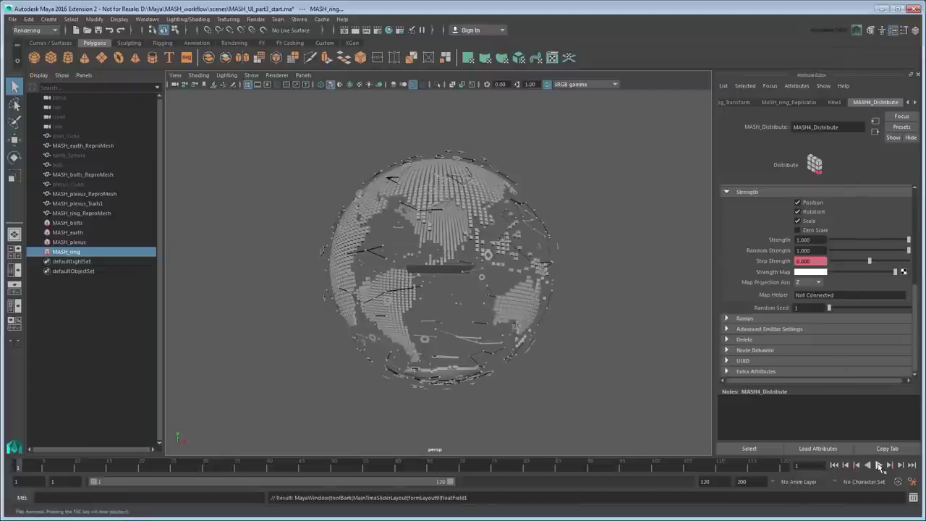
{"action": "left_click", "coordinate": [879, 465]}
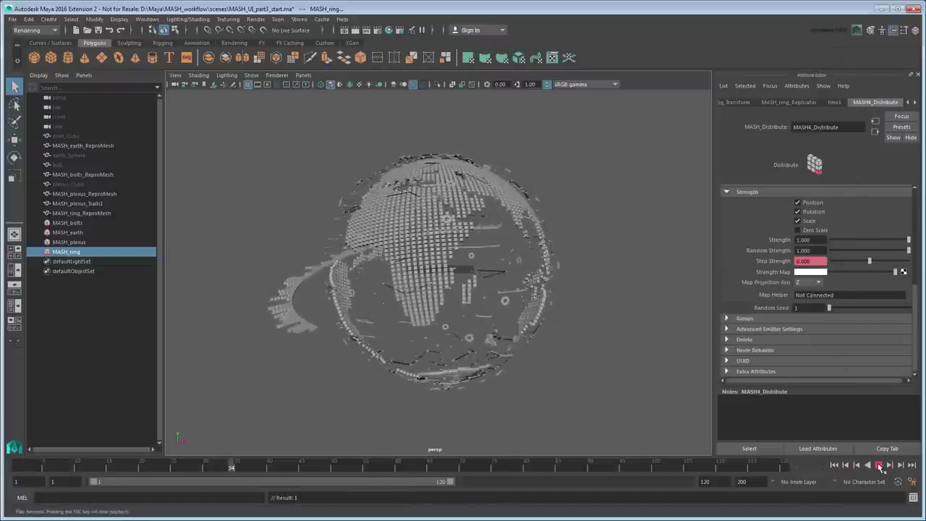